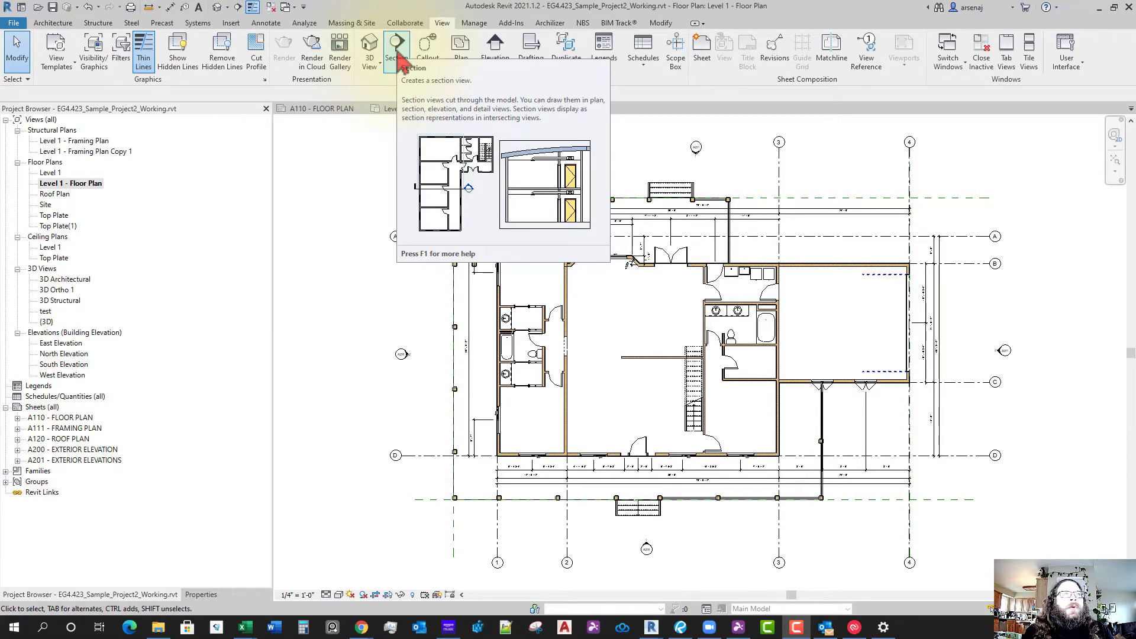
# In the Roof Plan view, draw a horizontal building section along the main ridge, spanning the whole building from west to east
pyautogui.click(396, 48)
pyautogui.press('Escape')
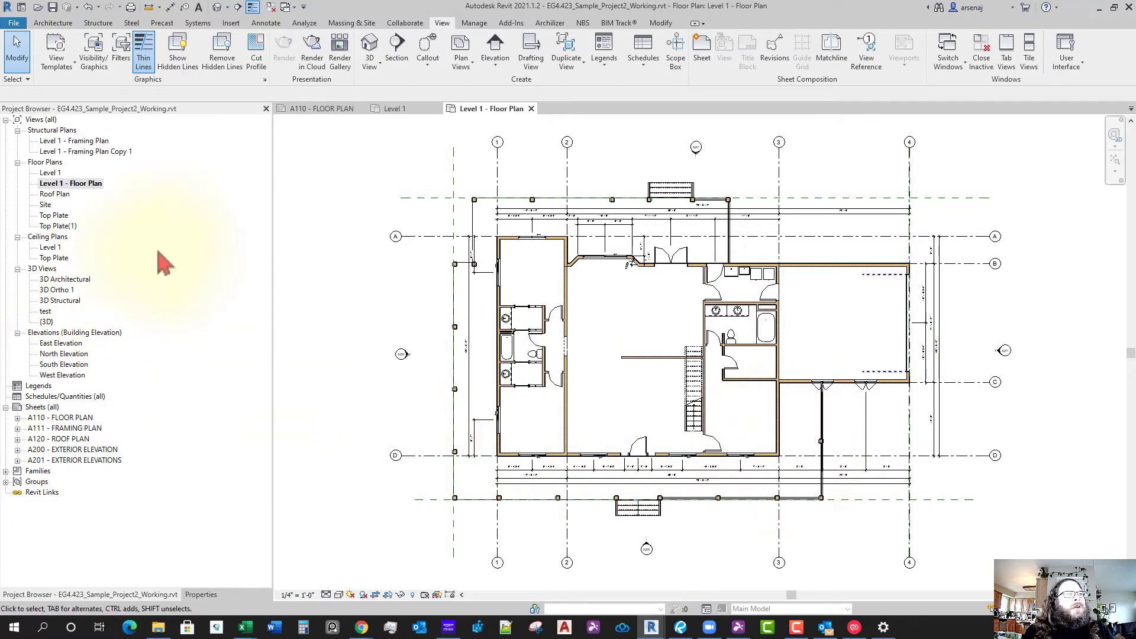
pyautogui.doubleClick(55, 194)
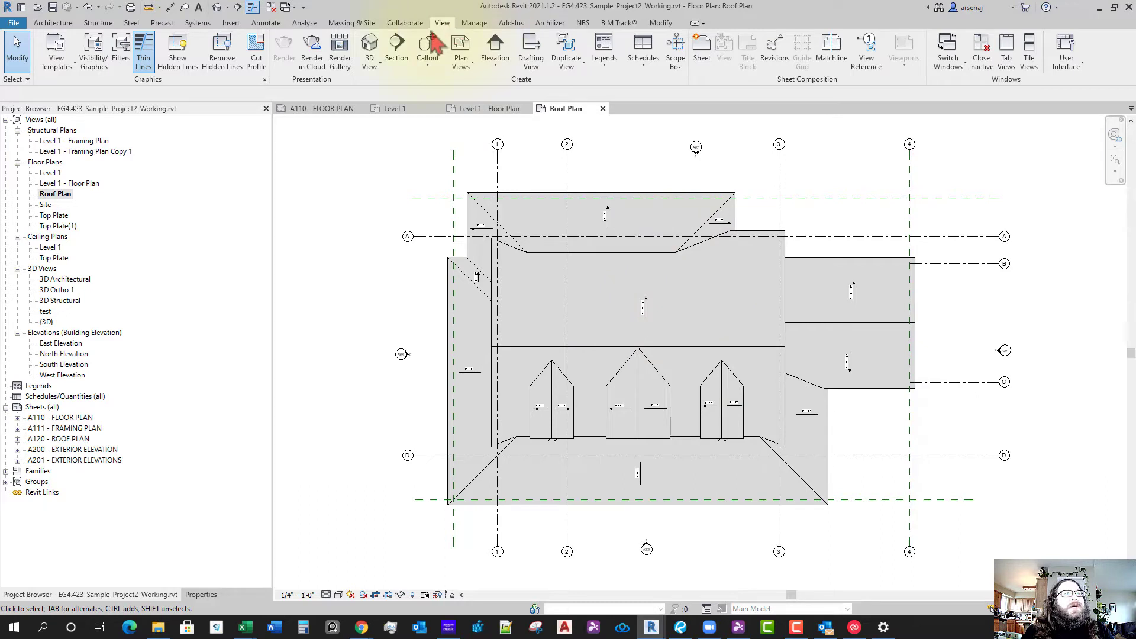
pyautogui.click(397, 48)
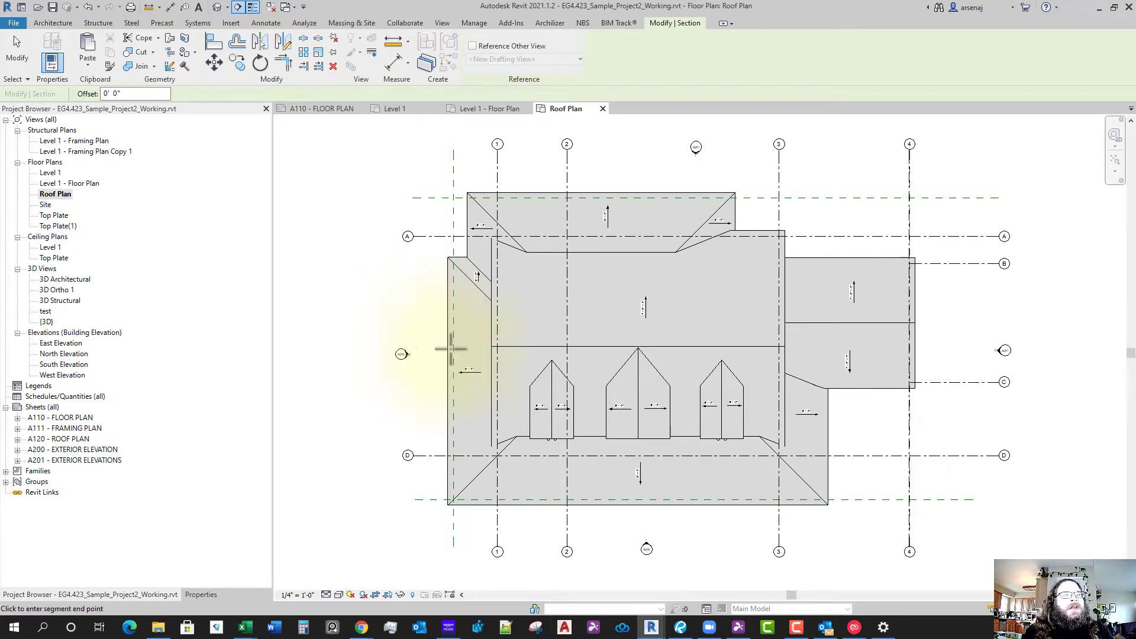
pyautogui.click(427, 346)
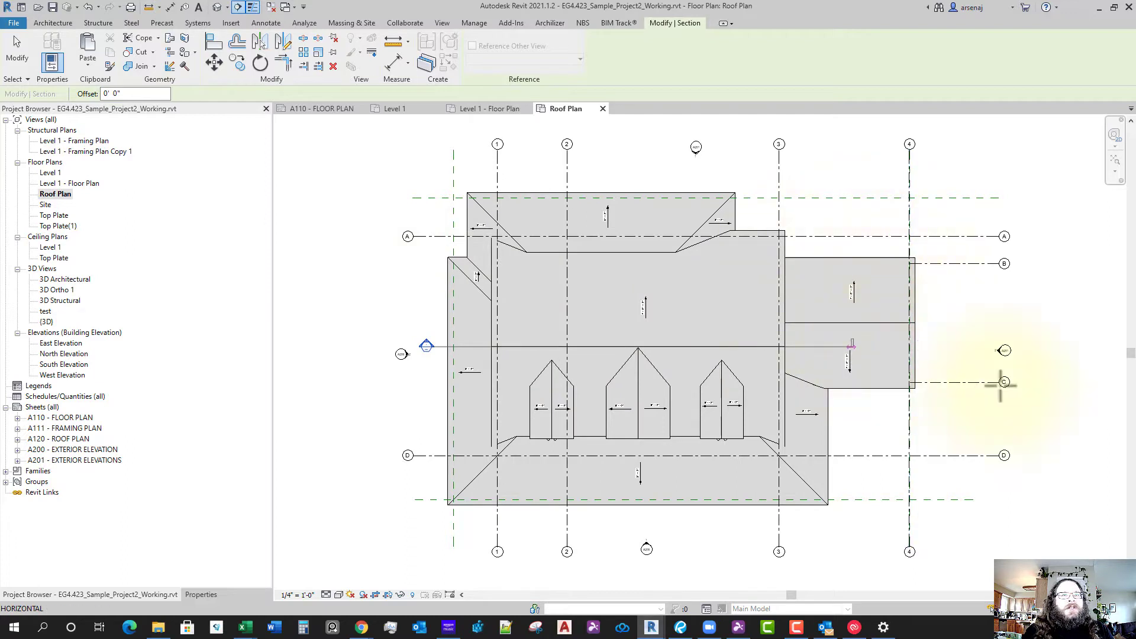
pyautogui.click(937, 349)
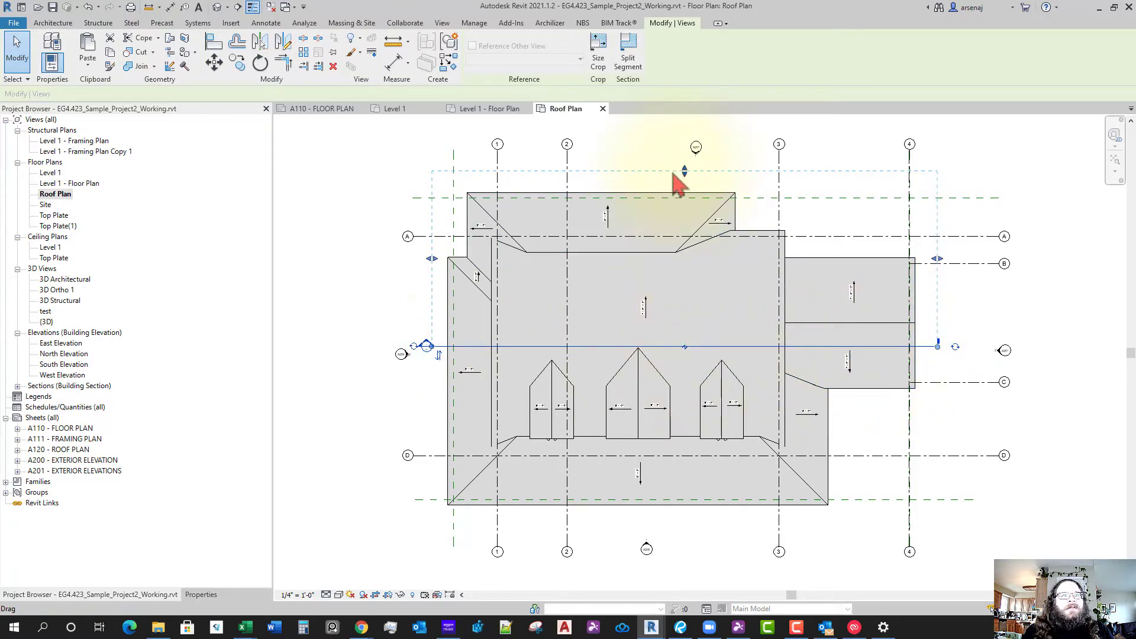
# Set the new section's Far Clip Offset to 30'
pyautogui.click(202, 594)
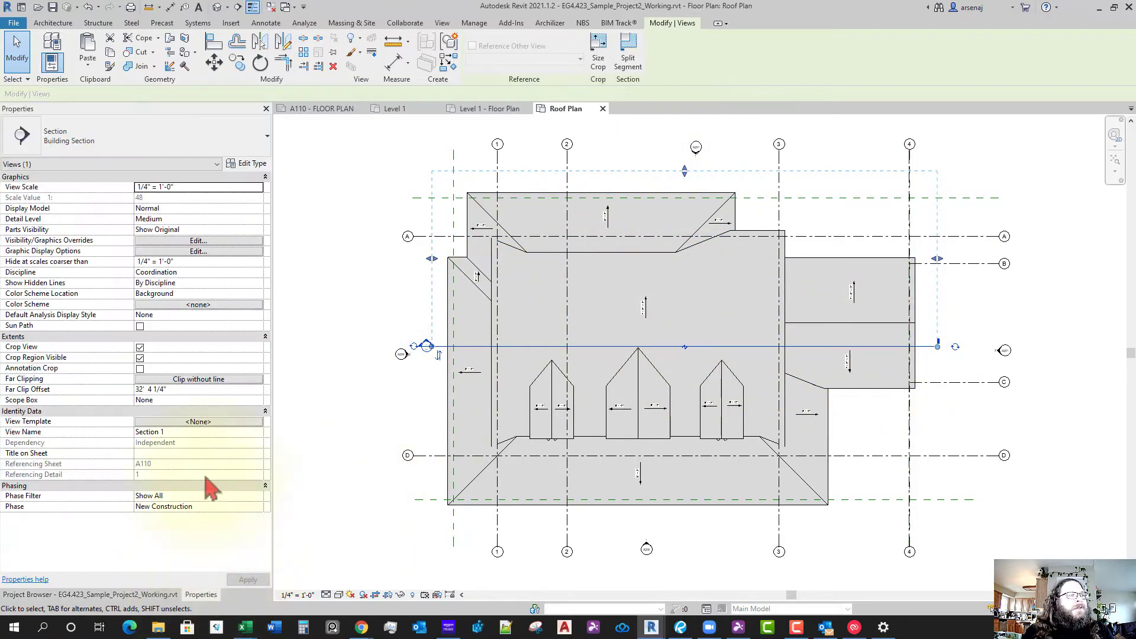
pyautogui.click(199, 392)
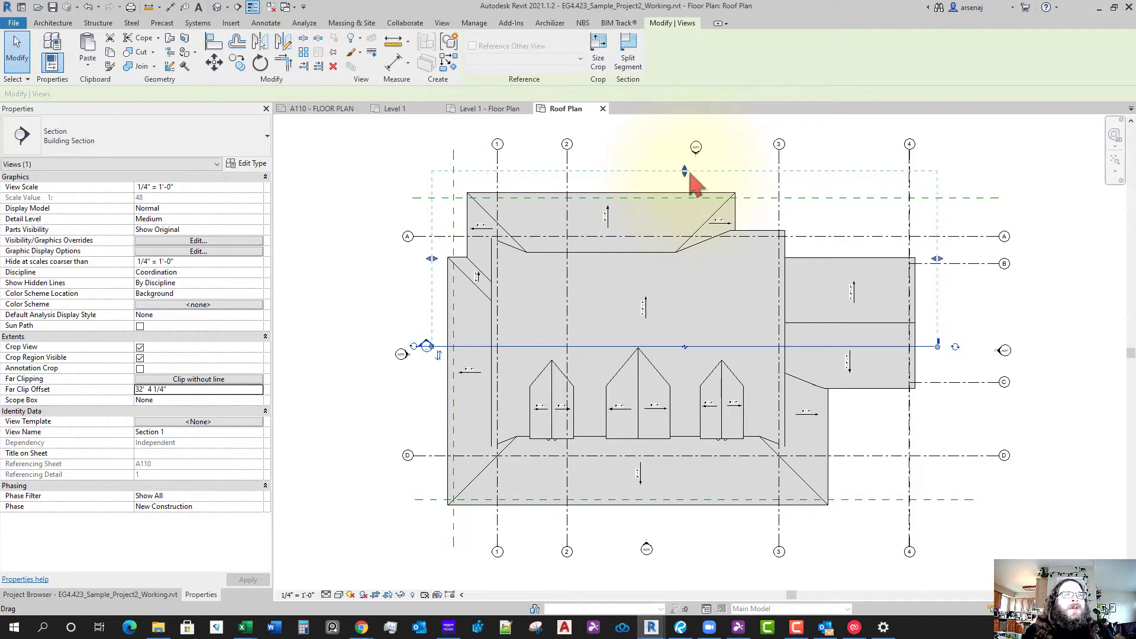
pyautogui.moveTo(688, 175); pyautogui.dragTo(687, 276)
pyautogui.click(228, 389)
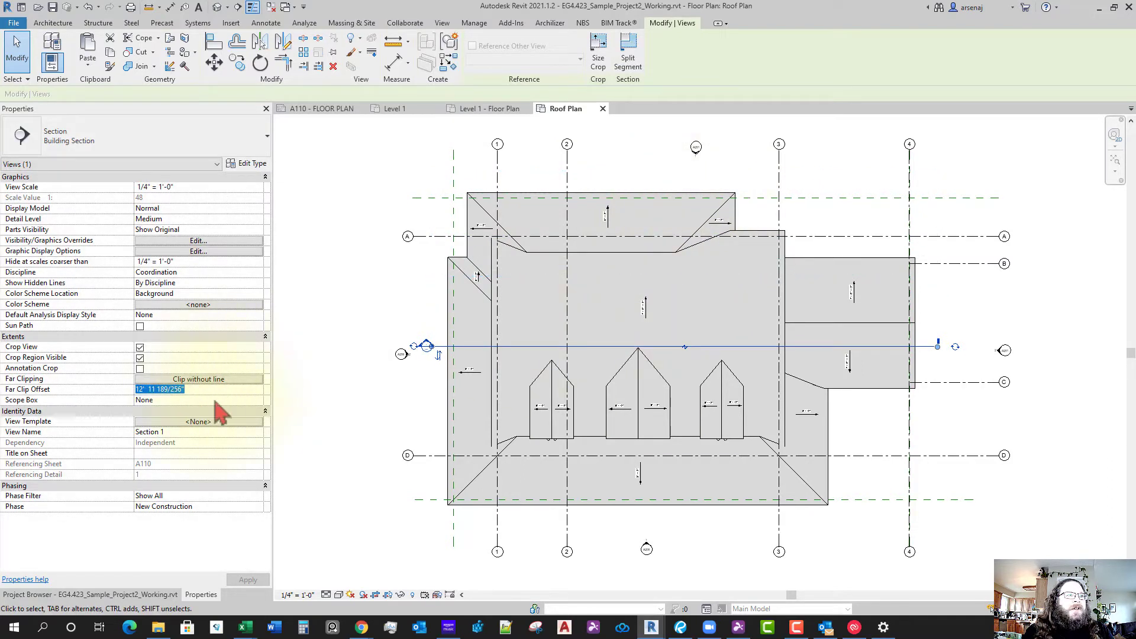
pyautogui.write('30')
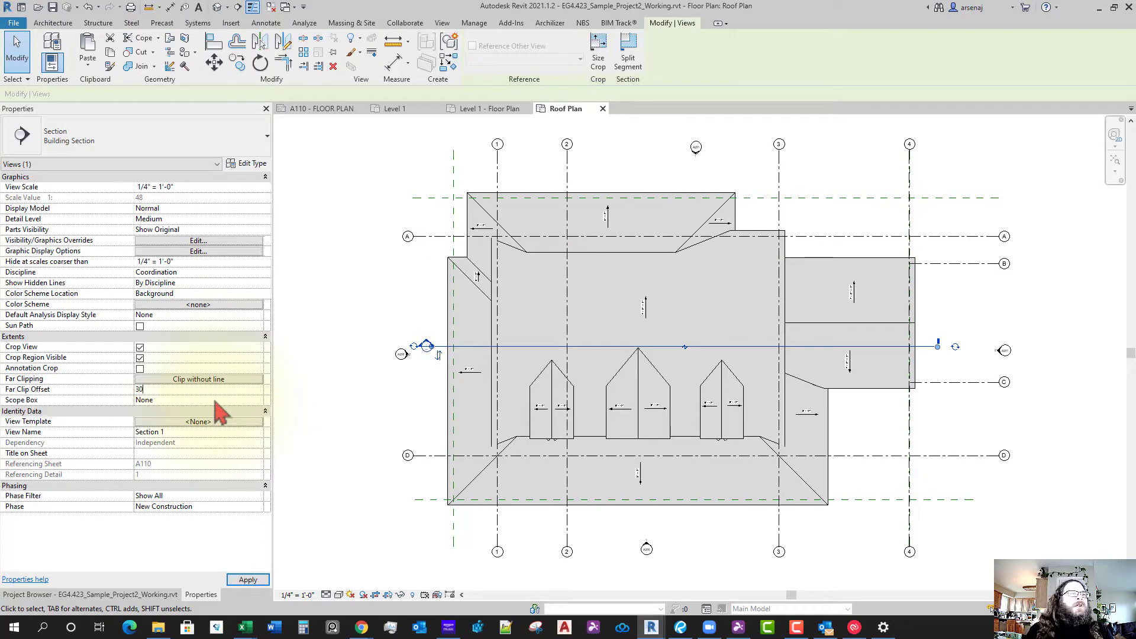
pyautogui.press('Return')
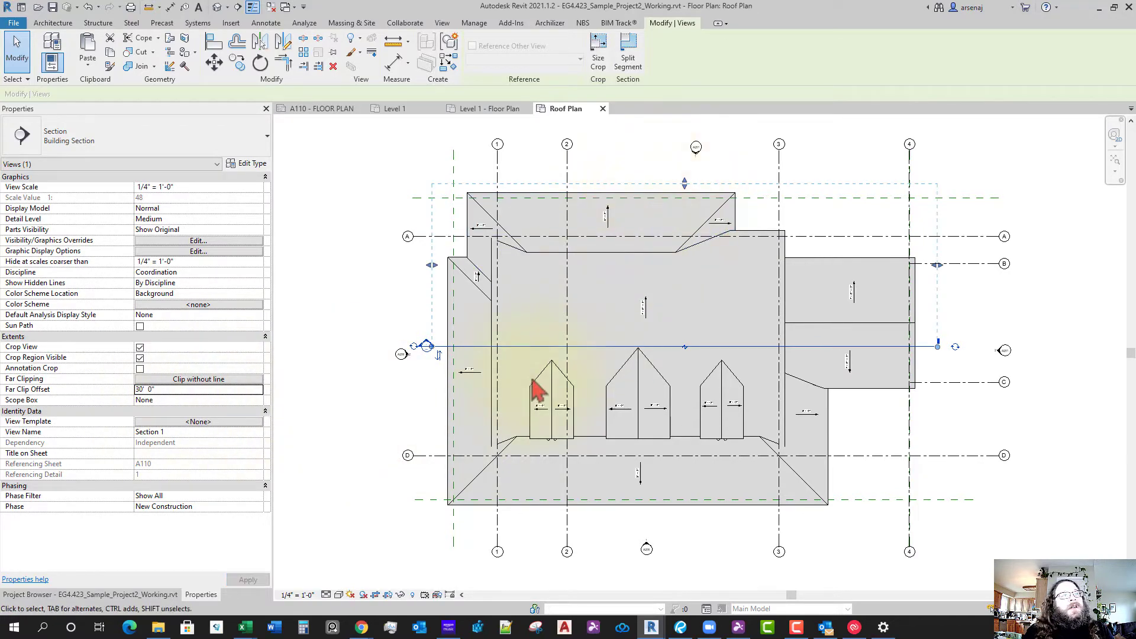
# Go to the section's view and set its Far Clip Offset to 10'
pyautogui.rightClick(527, 348)
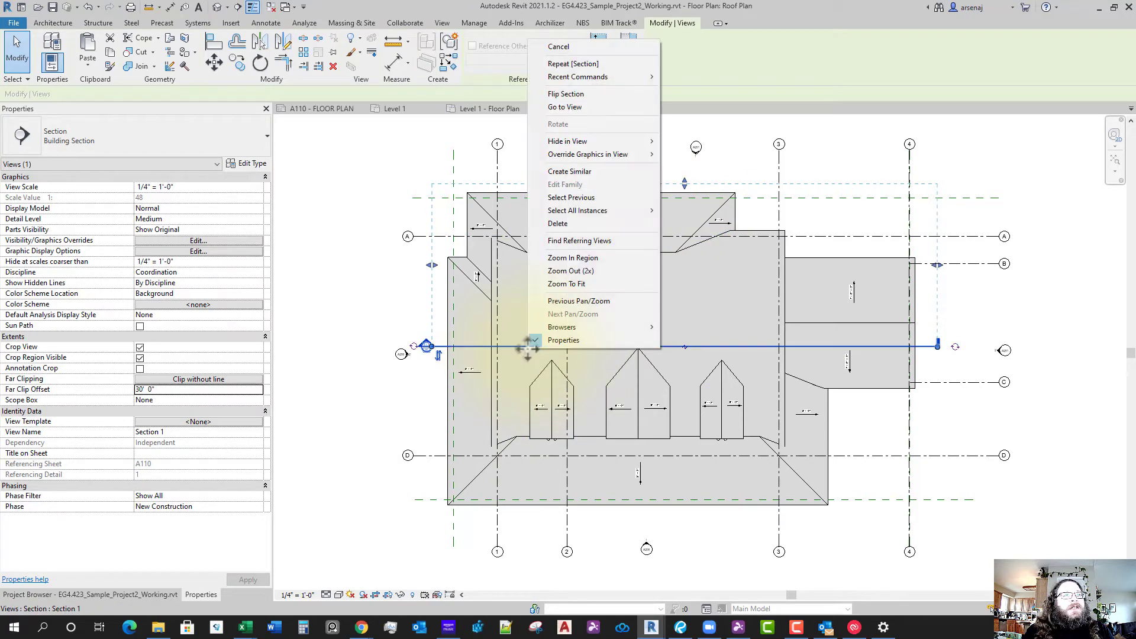
pyautogui.click(591, 109)
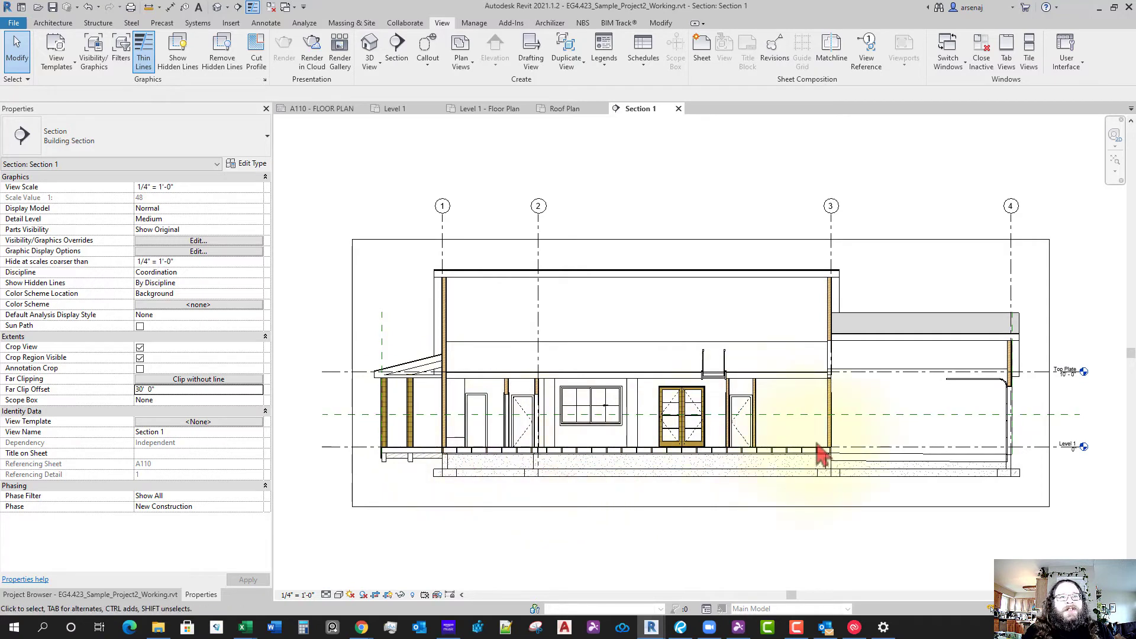
pyautogui.click(235, 379)
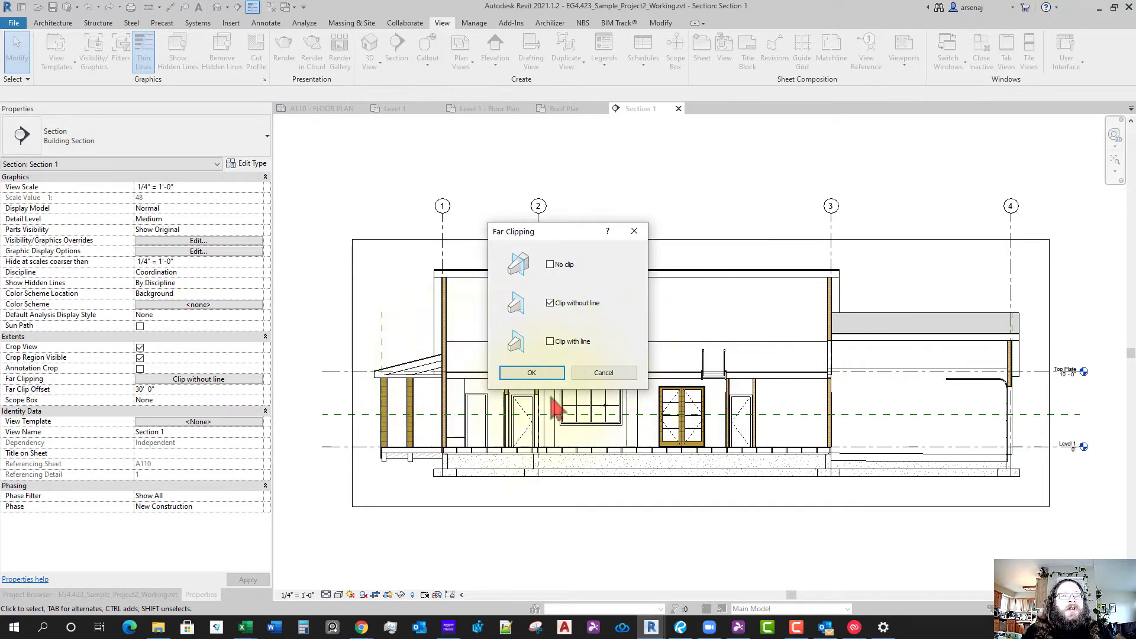
pyautogui.click(532, 372)
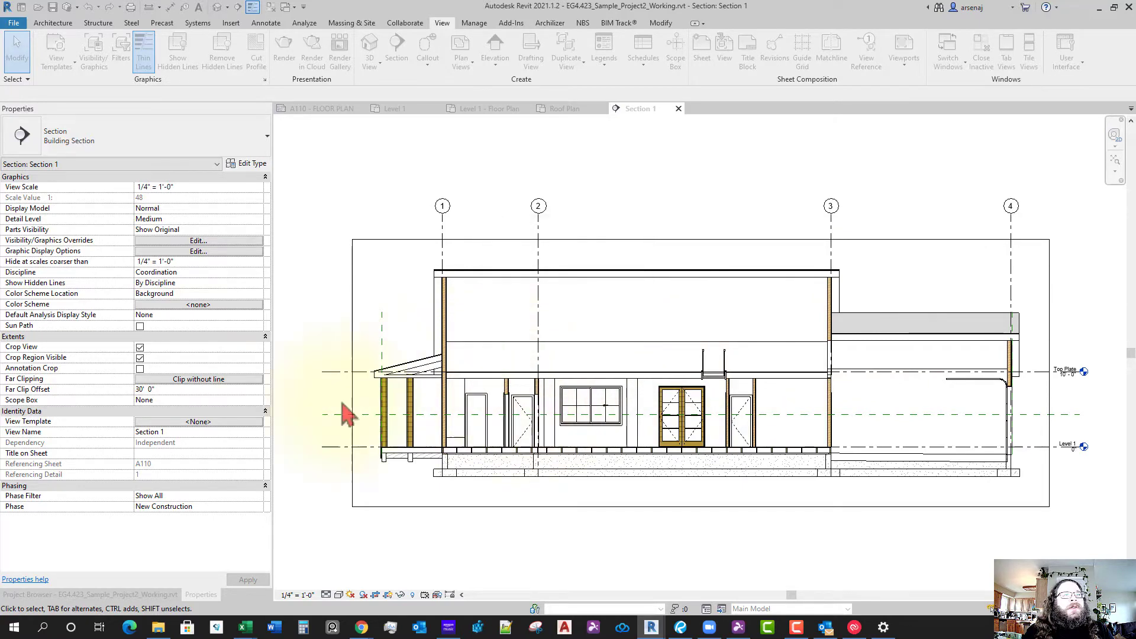
pyautogui.click(214, 390)
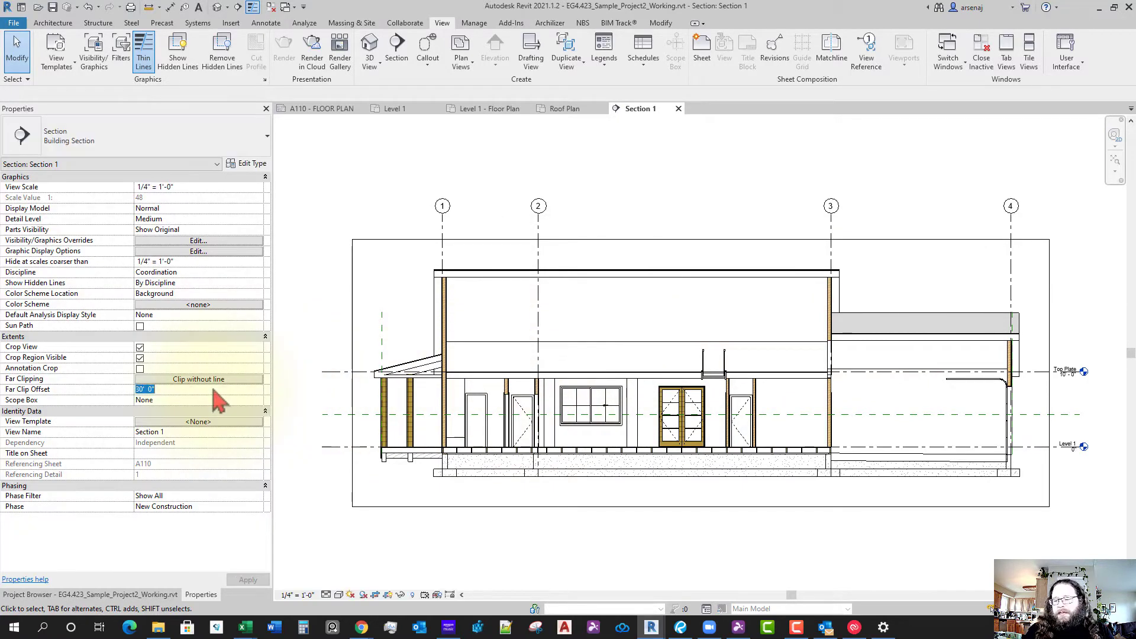
pyautogui.press('Return')
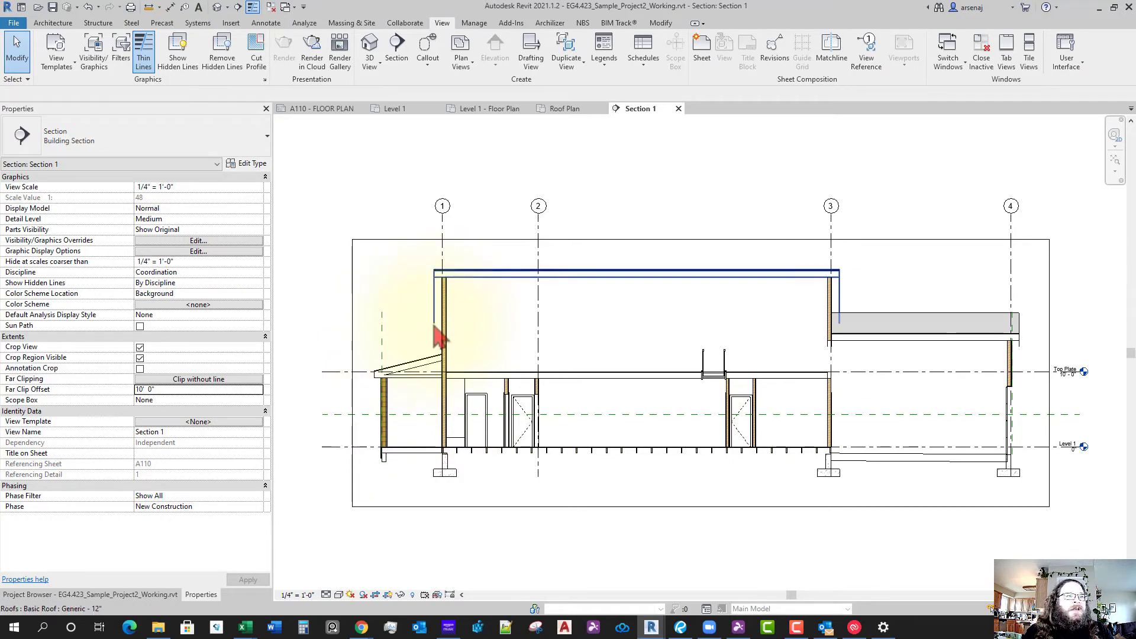
# Try Clip with line as the section view's Far Clipping, and return it to Clip without line
pyautogui.click(227, 381)
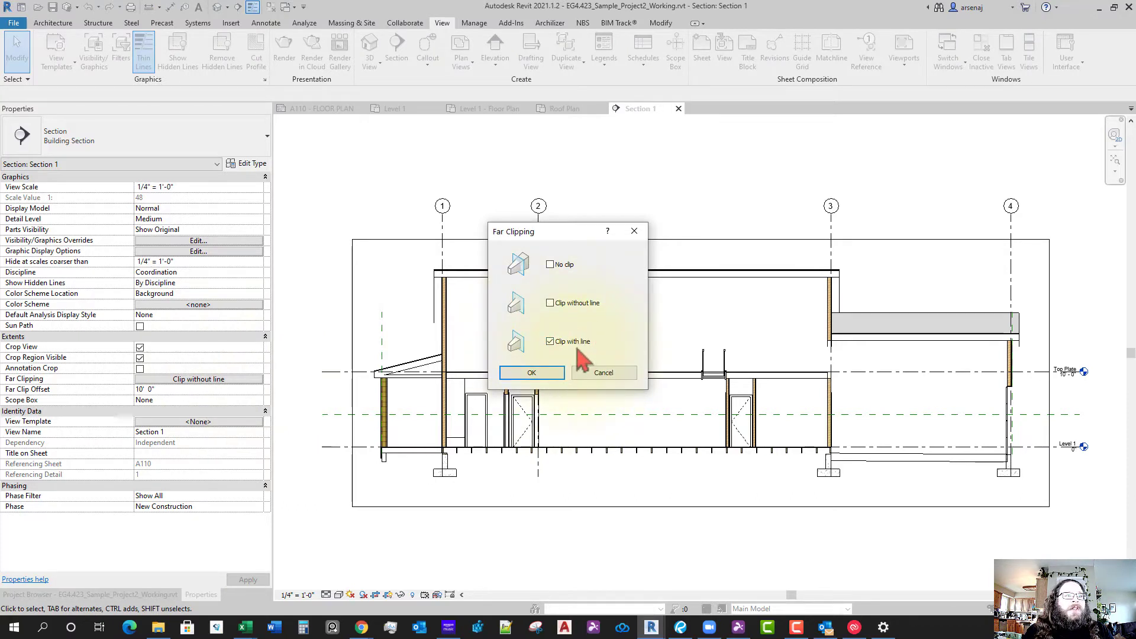
pyautogui.click(530, 373)
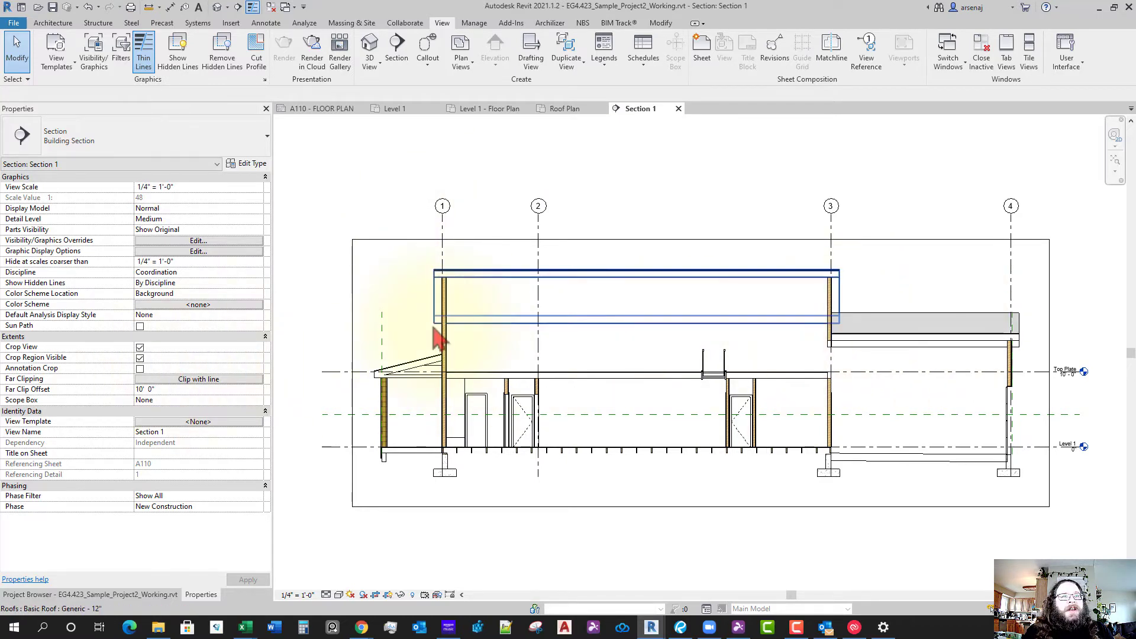
pyautogui.click(178, 379)
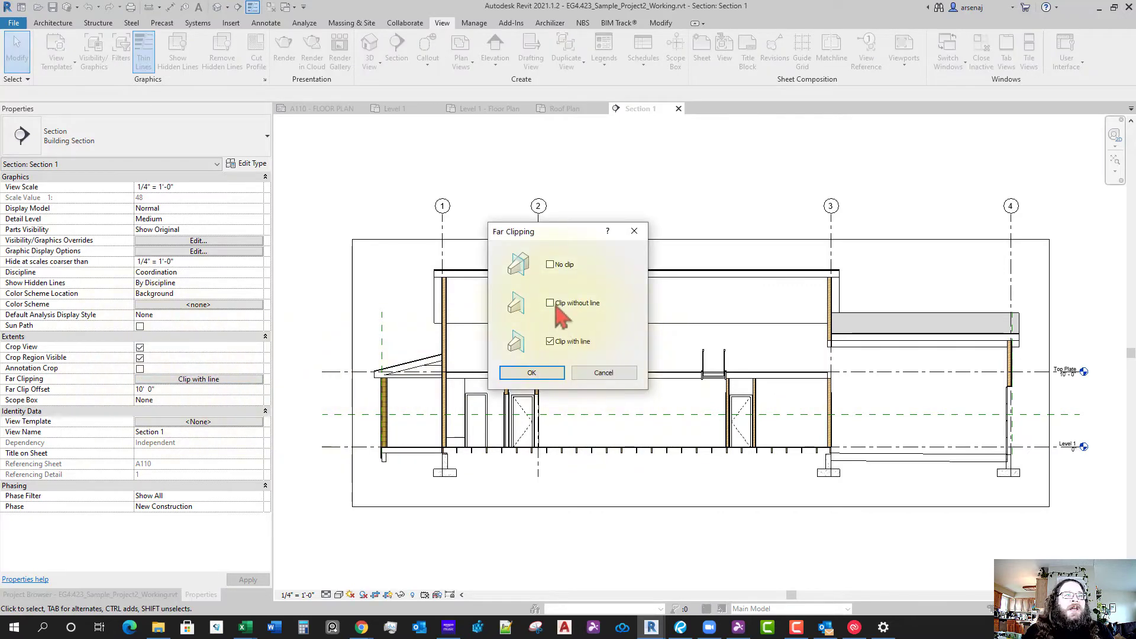
pyautogui.click(529, 374)
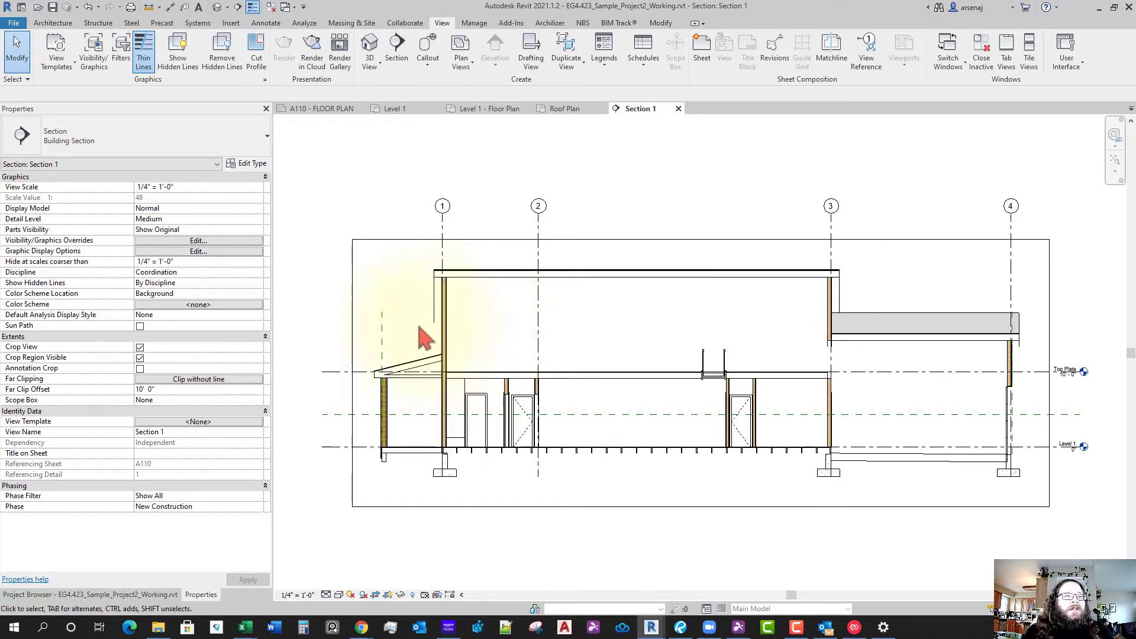
# Hide the section view's crop region and, from the Roof Plan, rename the section BUILDING SECTION - EAST/WEST
pyautogui.click(140, 358)
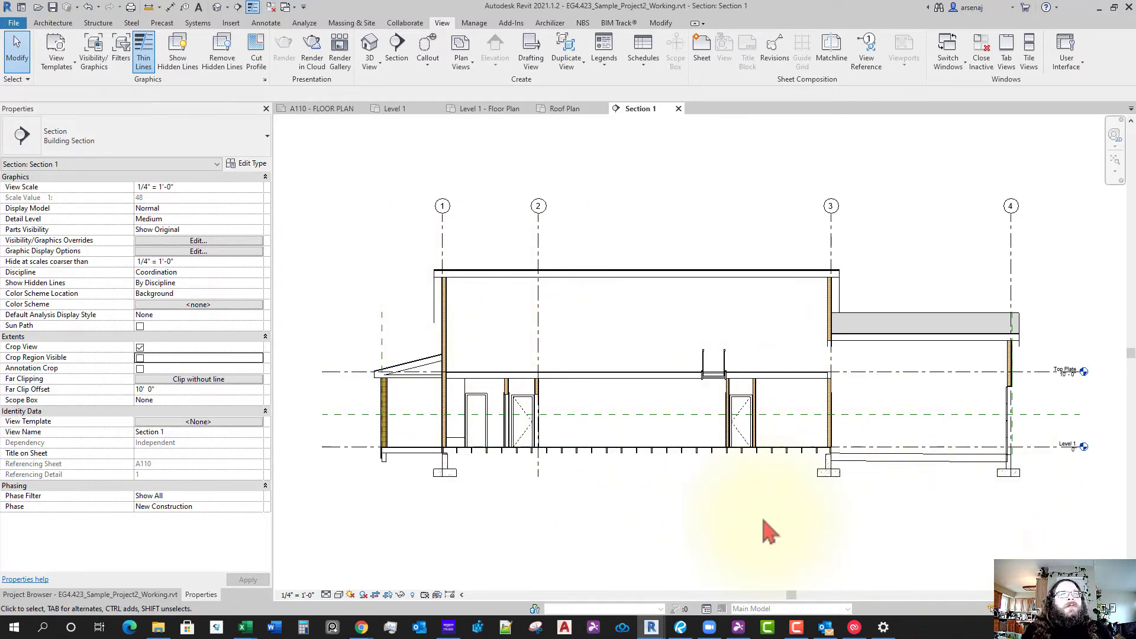
pyautogui.click(562, 109)
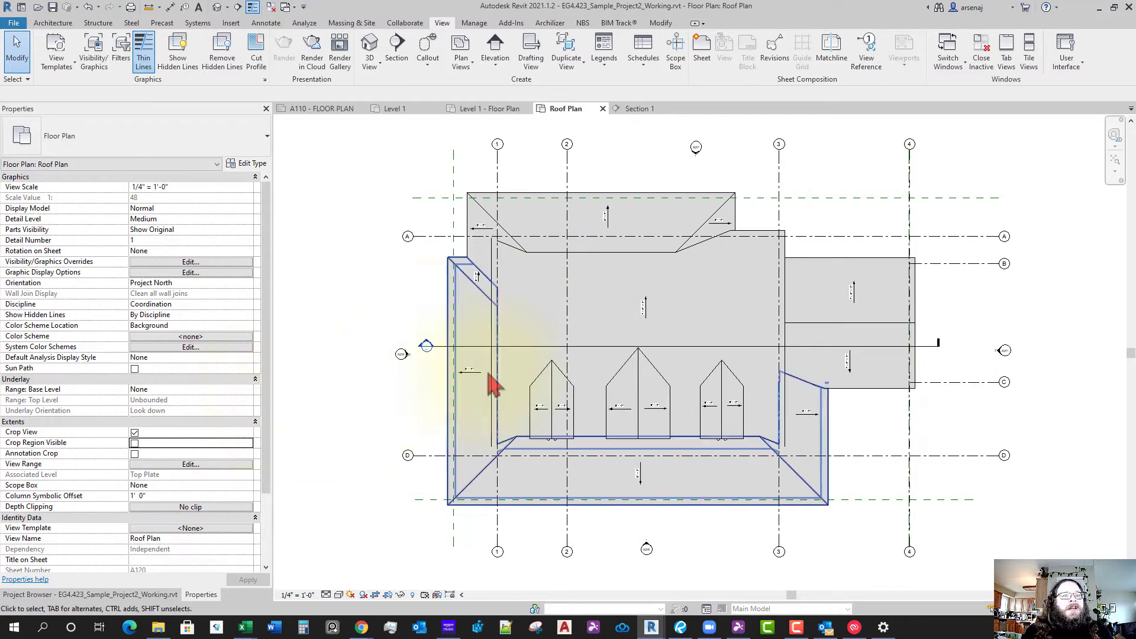
pyautogui.click(532, 358)
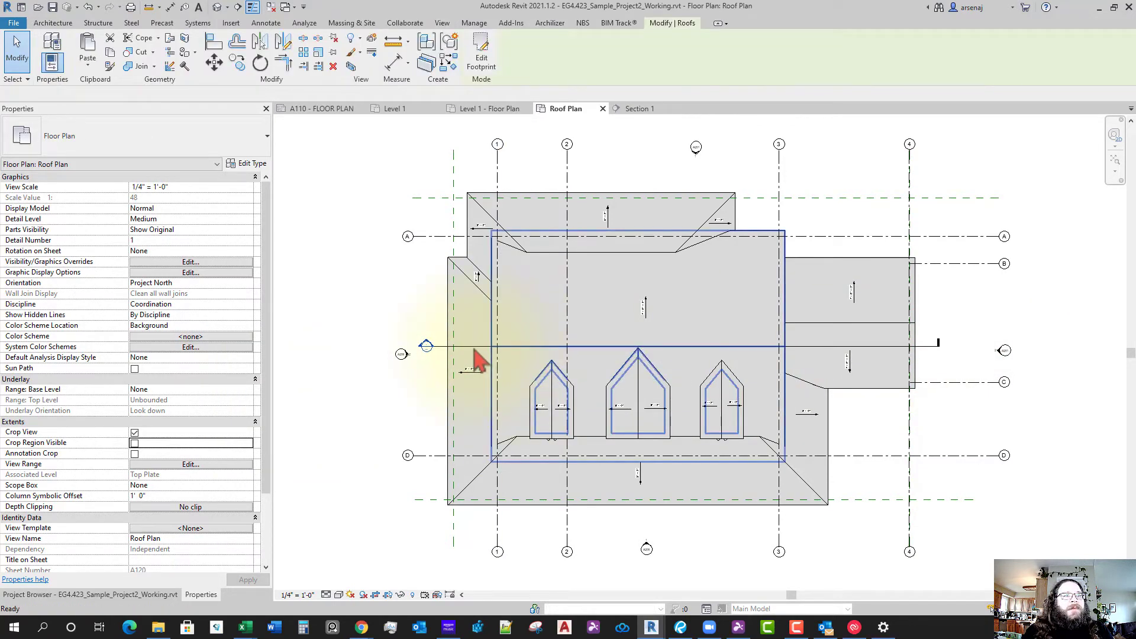
pyautogui.click(458, 348)
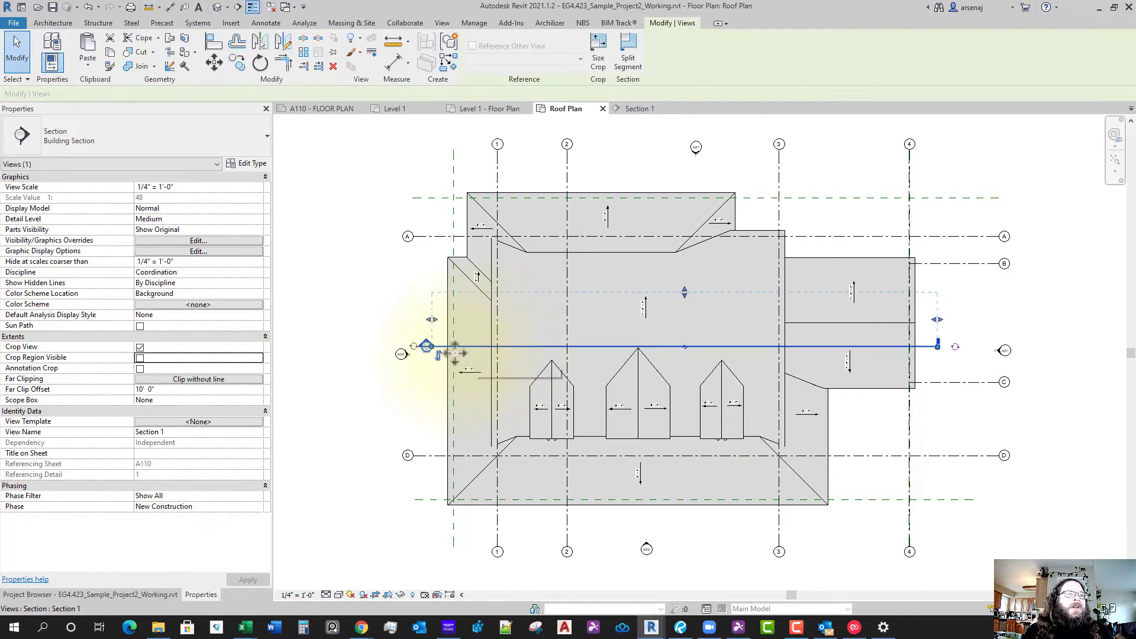
pyautogui.click(205, 424)
pyautogui.click(210, 432)
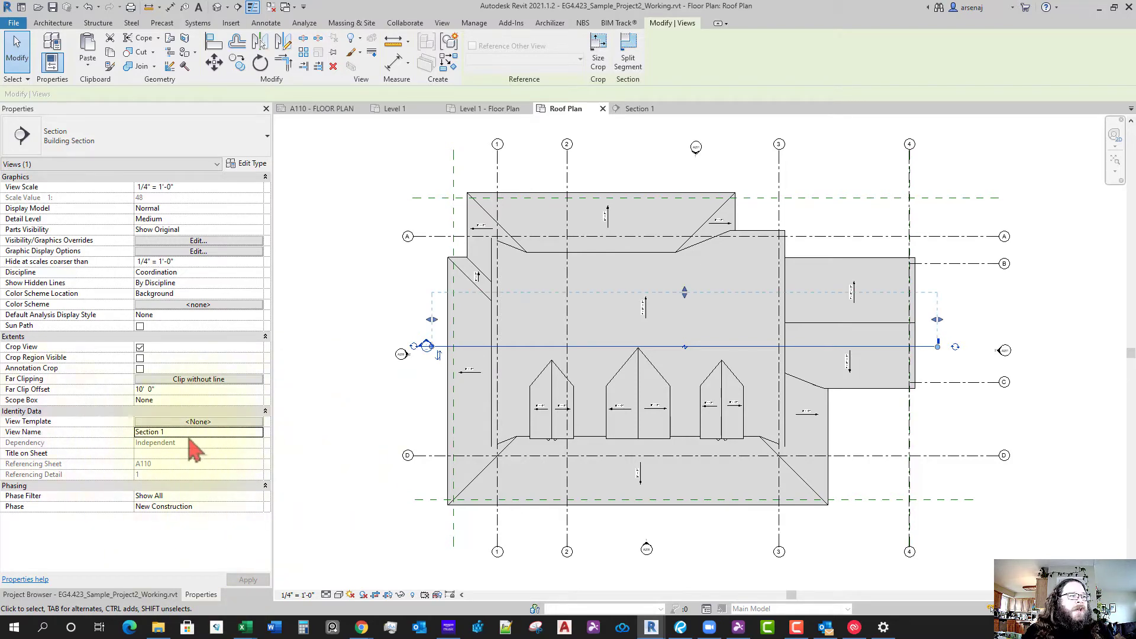
pyautogui.click(188, 435)
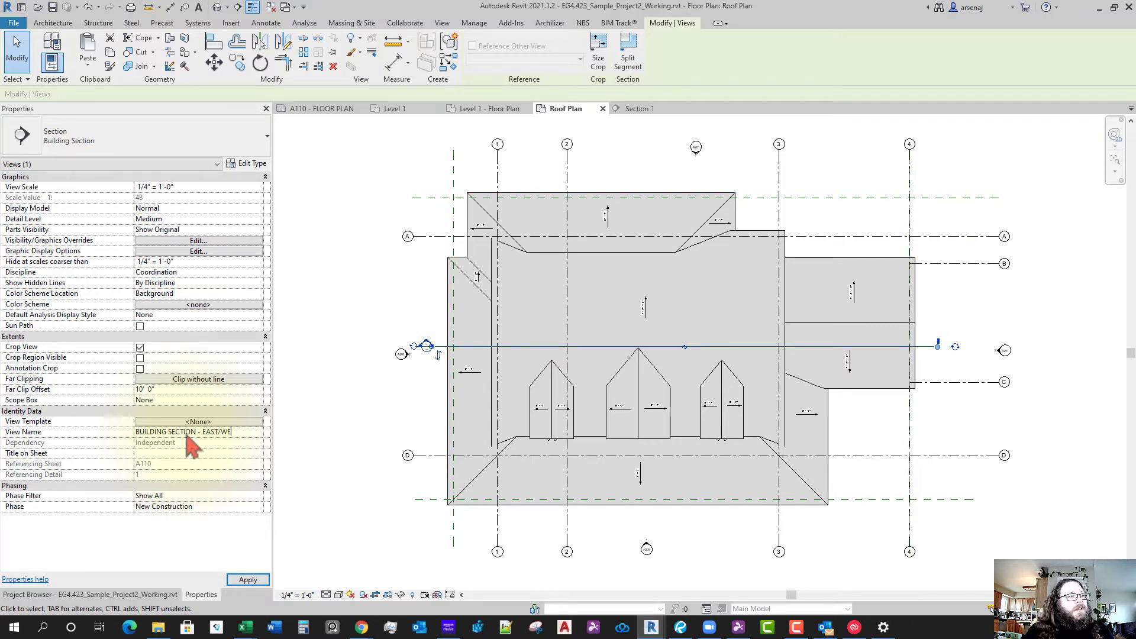
pyautogui.press('Return')
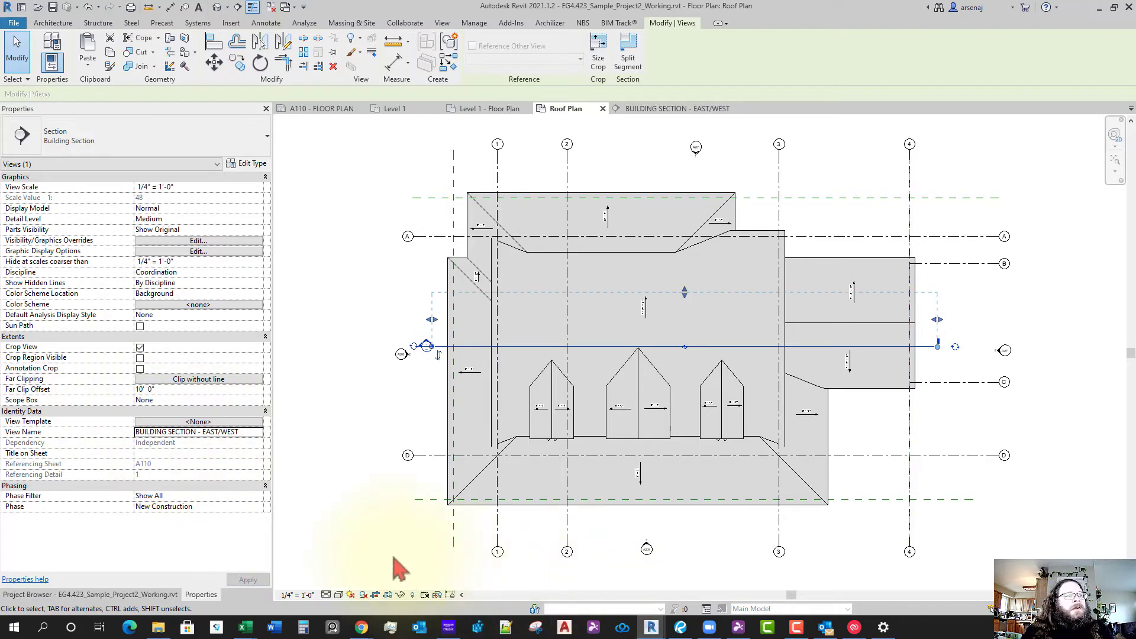
pyautogui.click(379, 525)
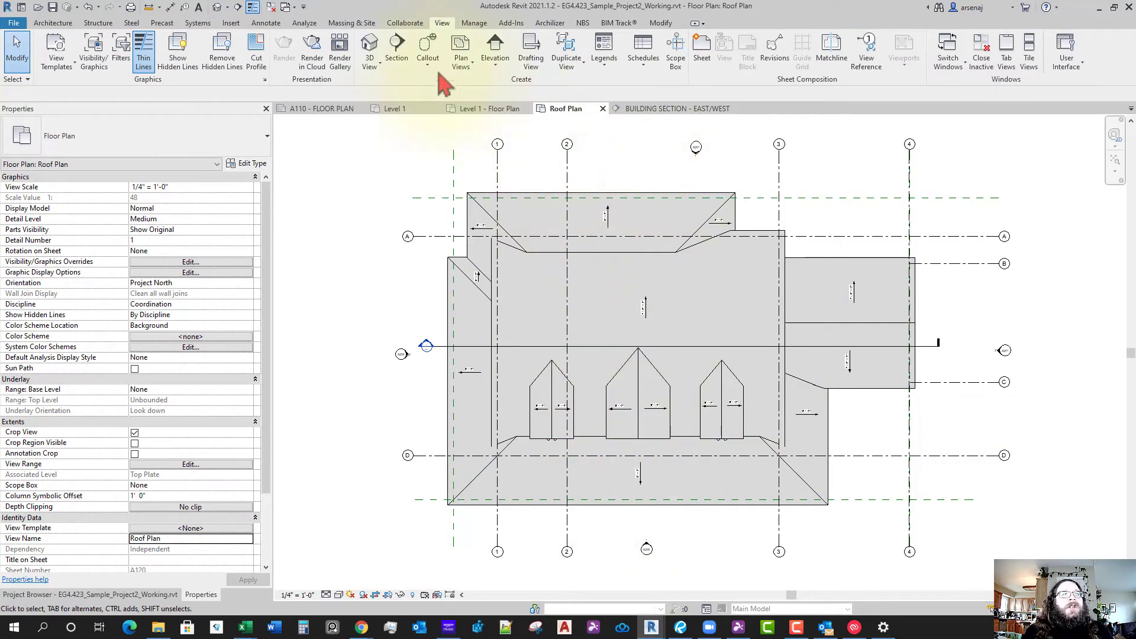
# Draw a vertical building section through the central dormer, from north of the roof to south of it
pyautogui.click(396, 47)
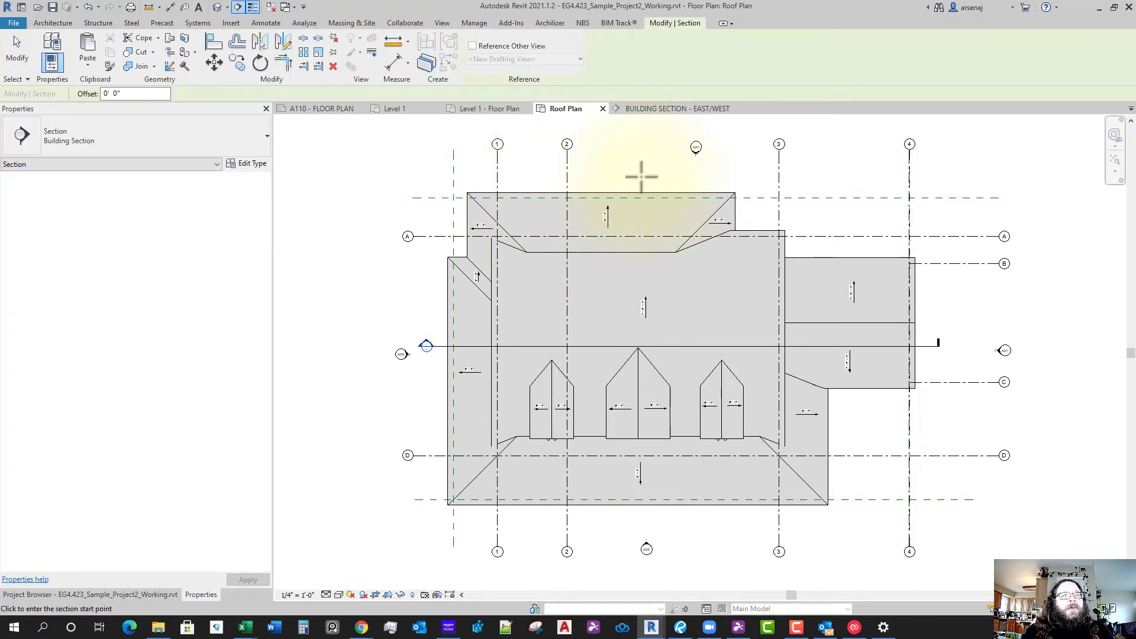
pyautogui.click(642, 176)
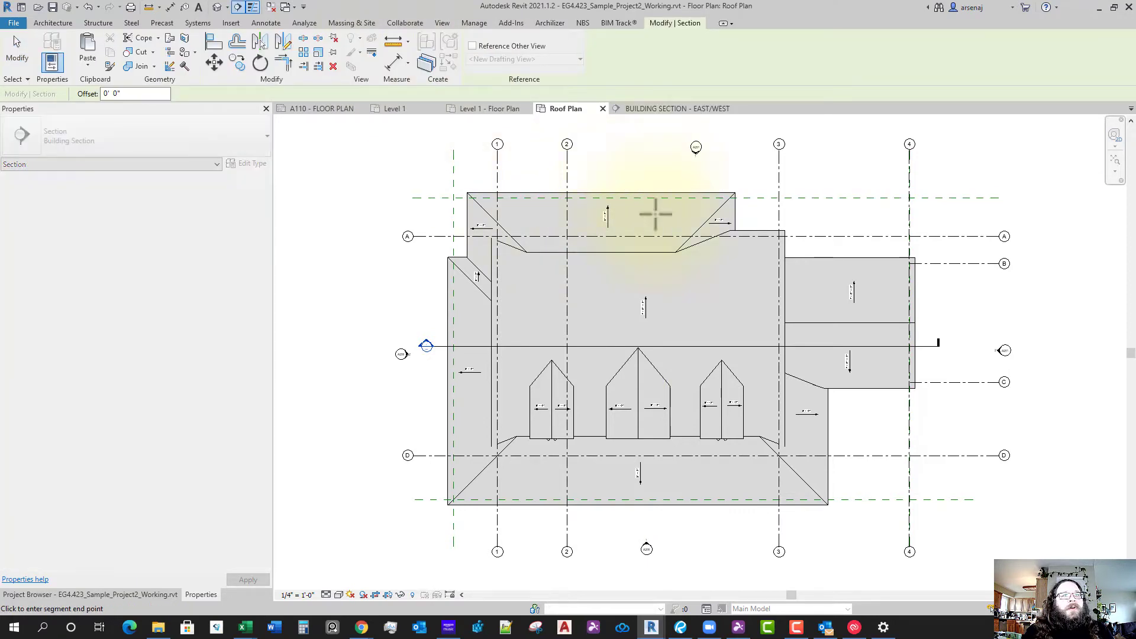
pyautogui.click(670, 523)
pyautogui.press('Escape')
# Shift the vertical section line slightly east so it cuts just beside the central dormer's ridge
pyautogui.scroll(6, 654, 371)
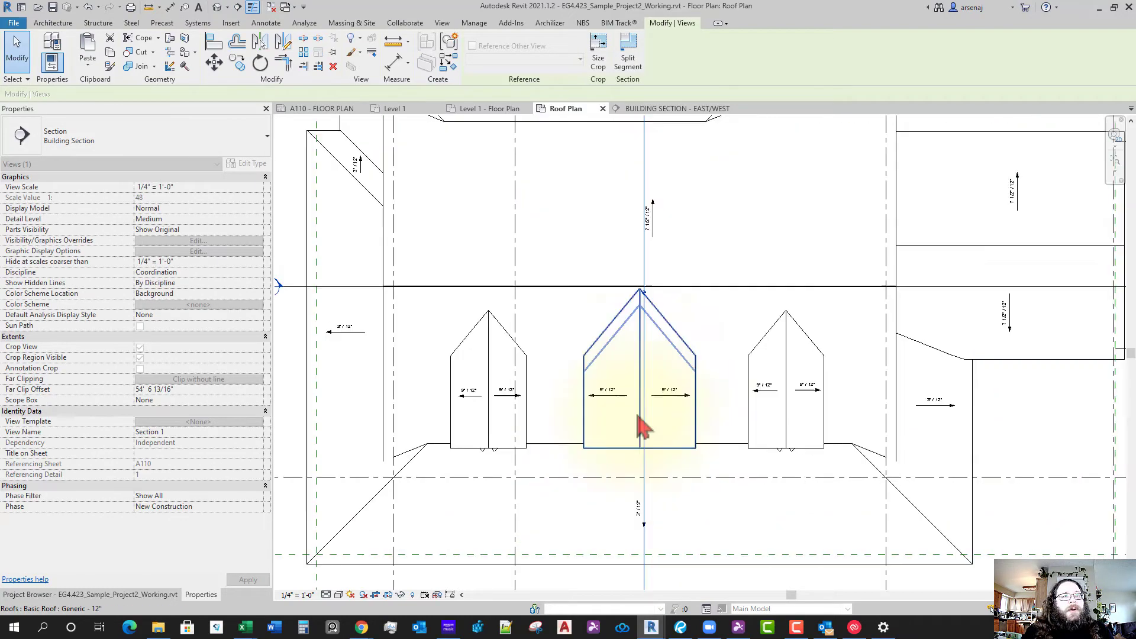
pyautogui.moveTo(647, 344); pyautogui.dragTo(648, 331)
pyautogui.scroll(-4, 654, 408)
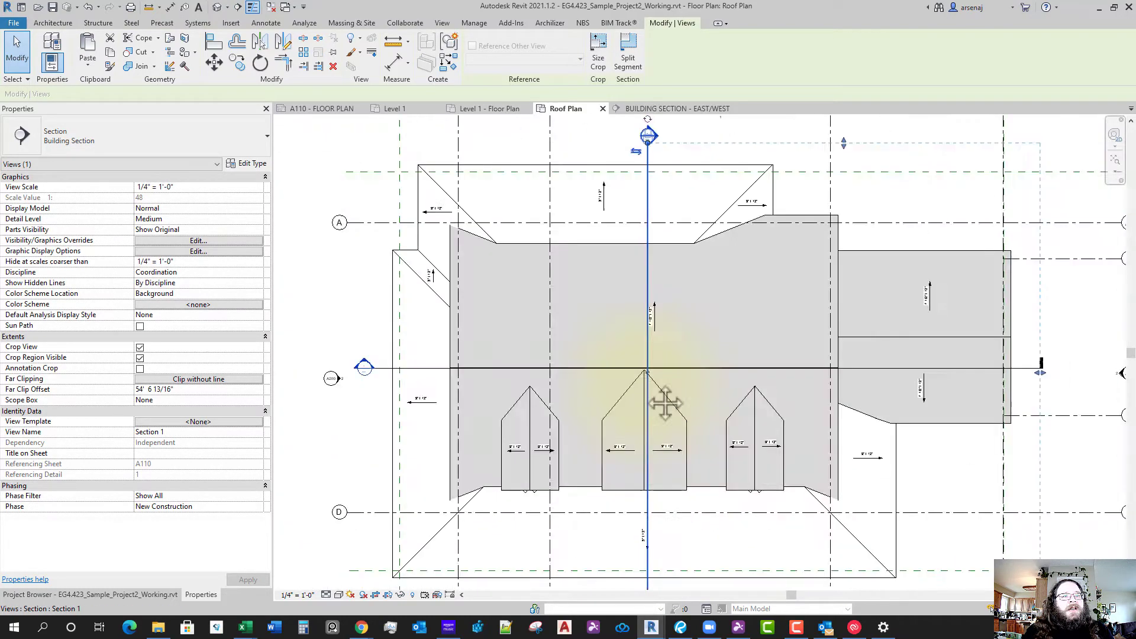
pyautogui.scroll(2, 651, 396)
pyautogui.click(642, 396)
pyautogui.scroll(2, 644, 394)
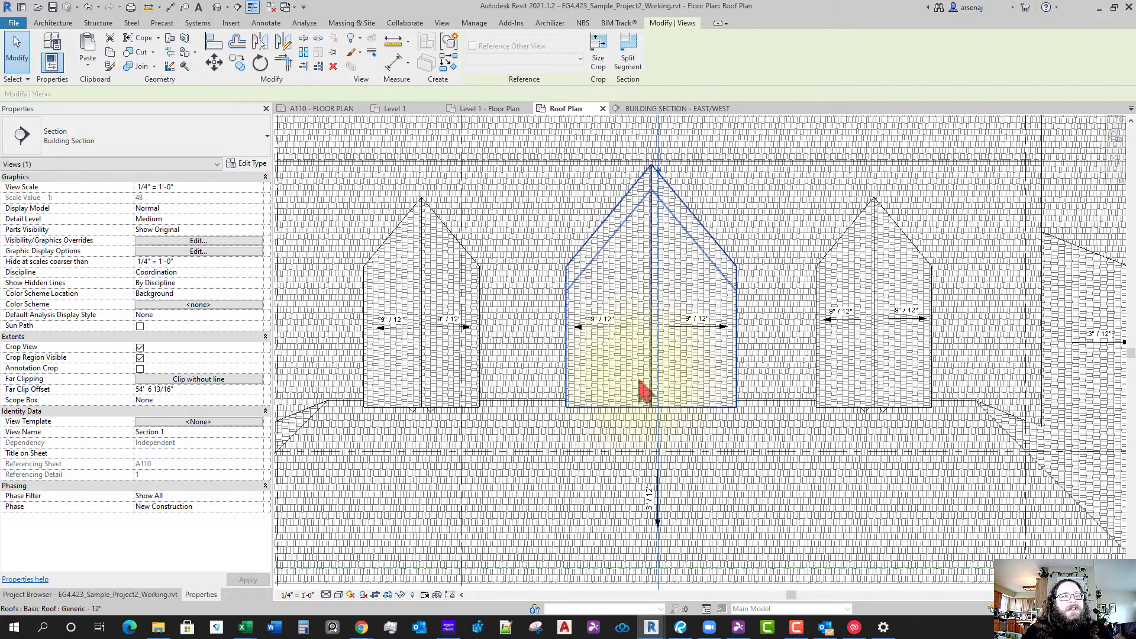
pyautogui.scroll(-3, 640, 382)
pyautogui.moveTo(661, 471); pyautogui.dragTo(657, 410, button='middle')
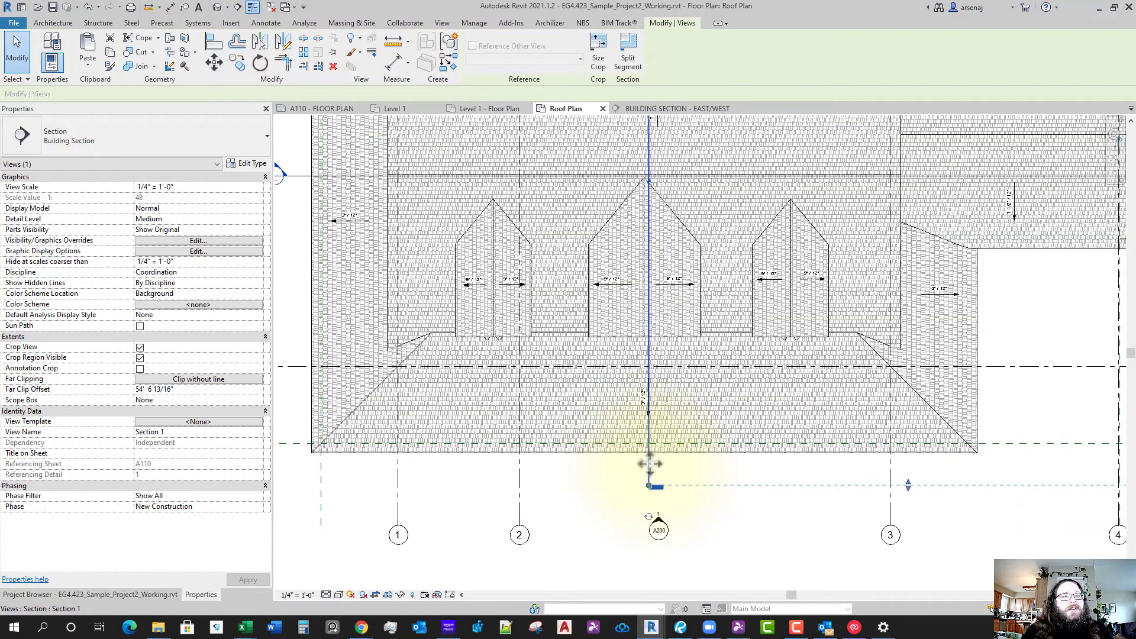
pyautogui.click(690, 520)
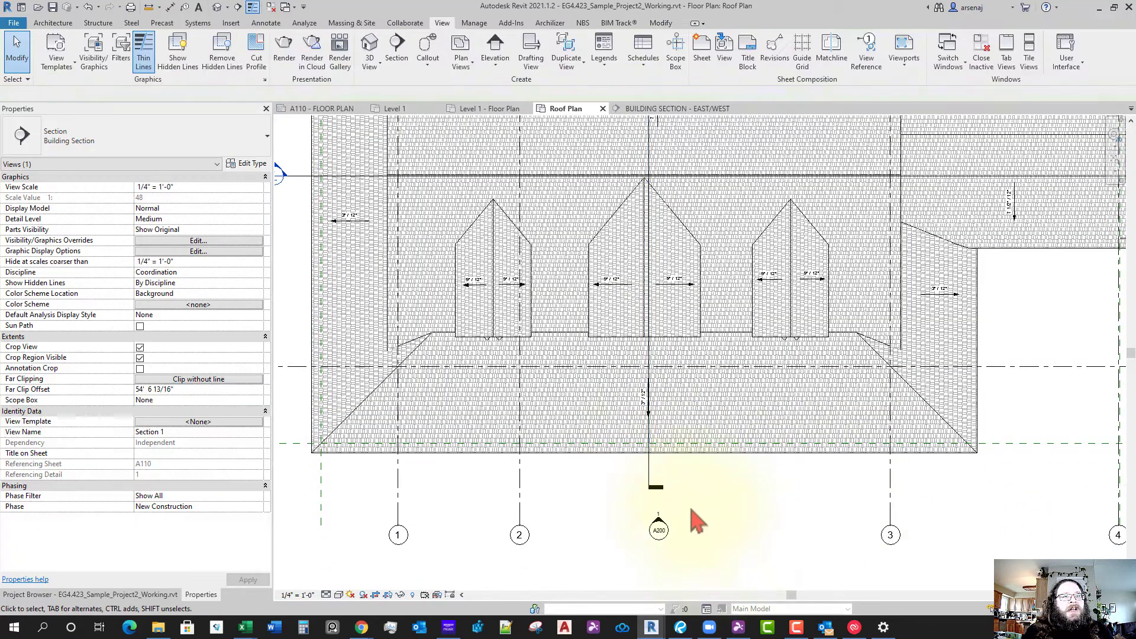
# Move the vertical section line slightly west so it cuts on the west side of the central dormer's ridge
pyautogui.click(650, 472)
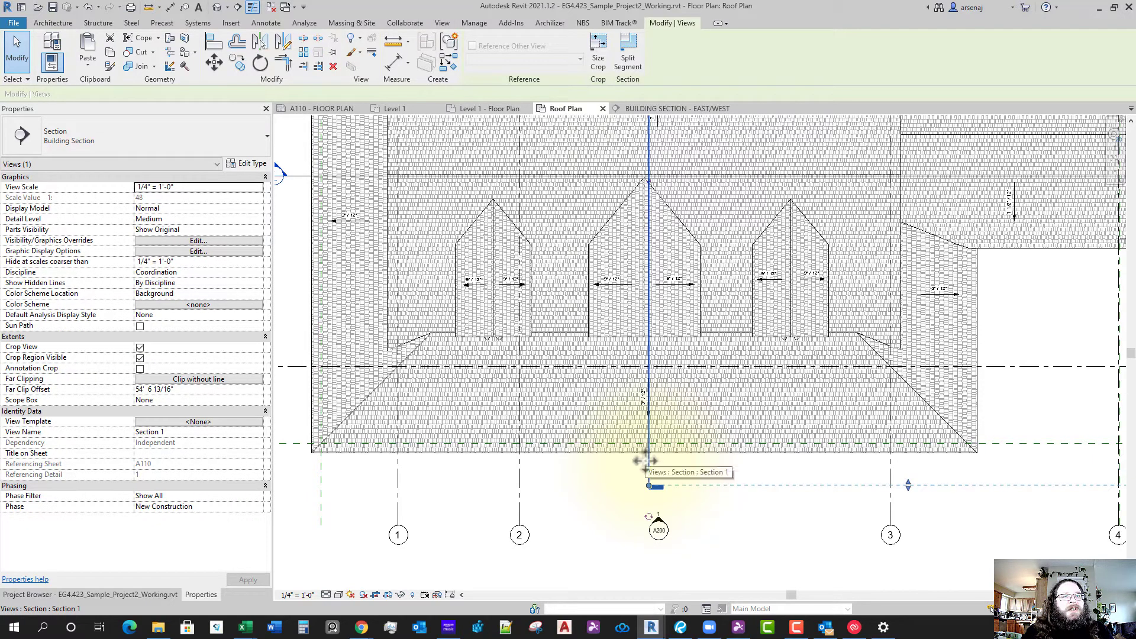
pyautogui.moveTo(644, 460); pyautogui.dragTo(637, 465)
pyautogui.scroll(-2, 680, 483)
pyautogui.moveTo(717, 468); pyautogui.dragTo(662, 525, button='middle')
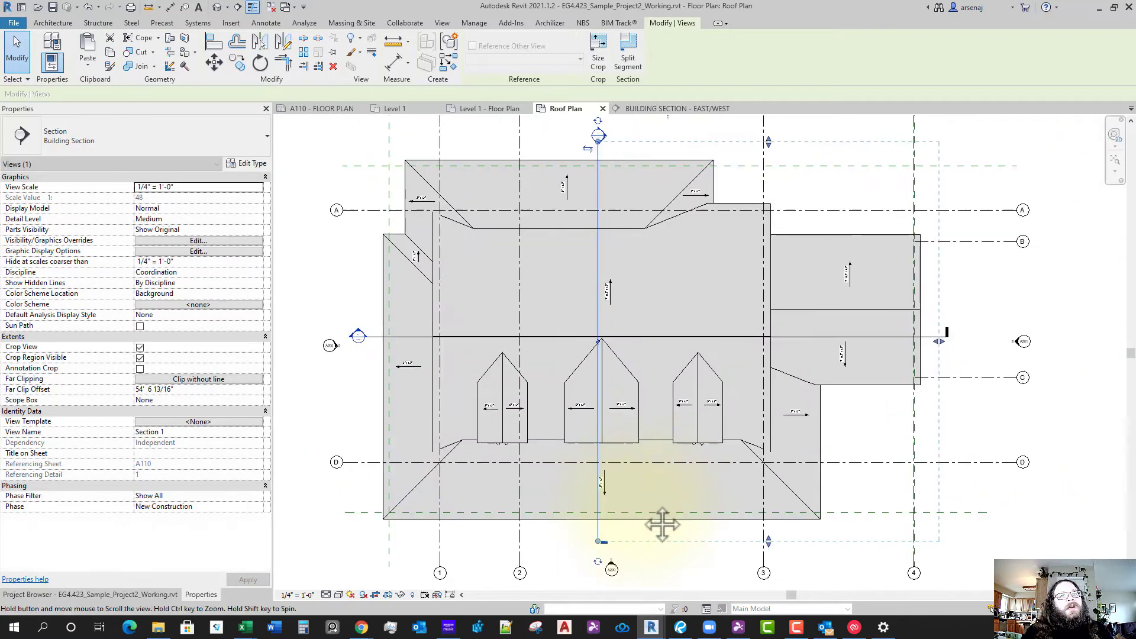
# Set the vertical section's Far Clip Offset to 10' 0"
pyautogui.click(204, 394)
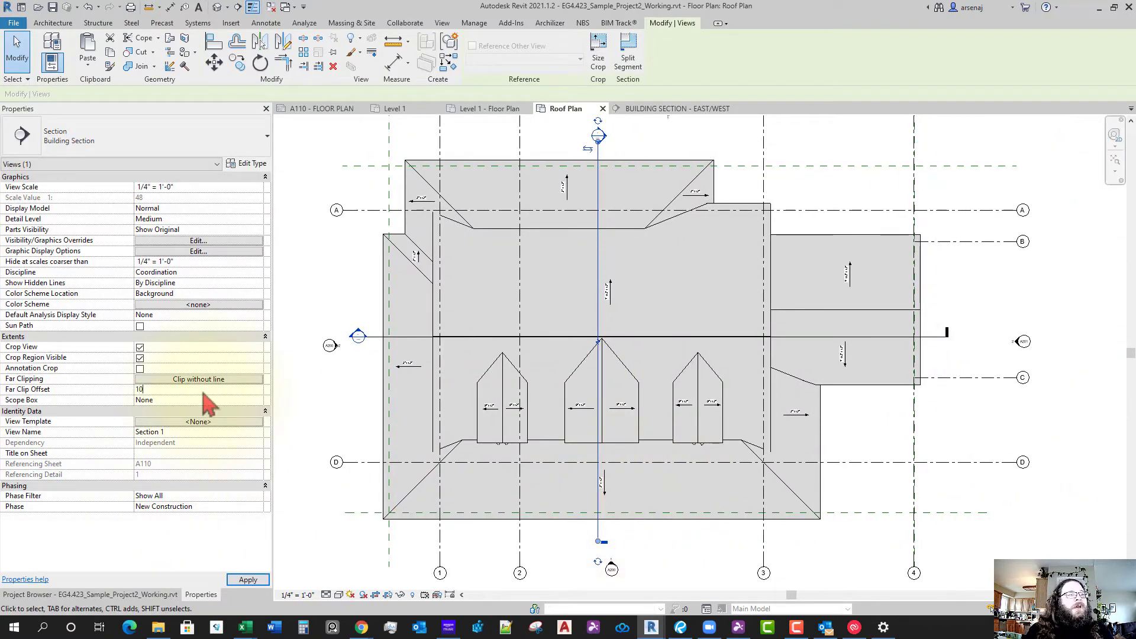
pyautogui.write('10\' 0"')
pyautogui.press('Return')
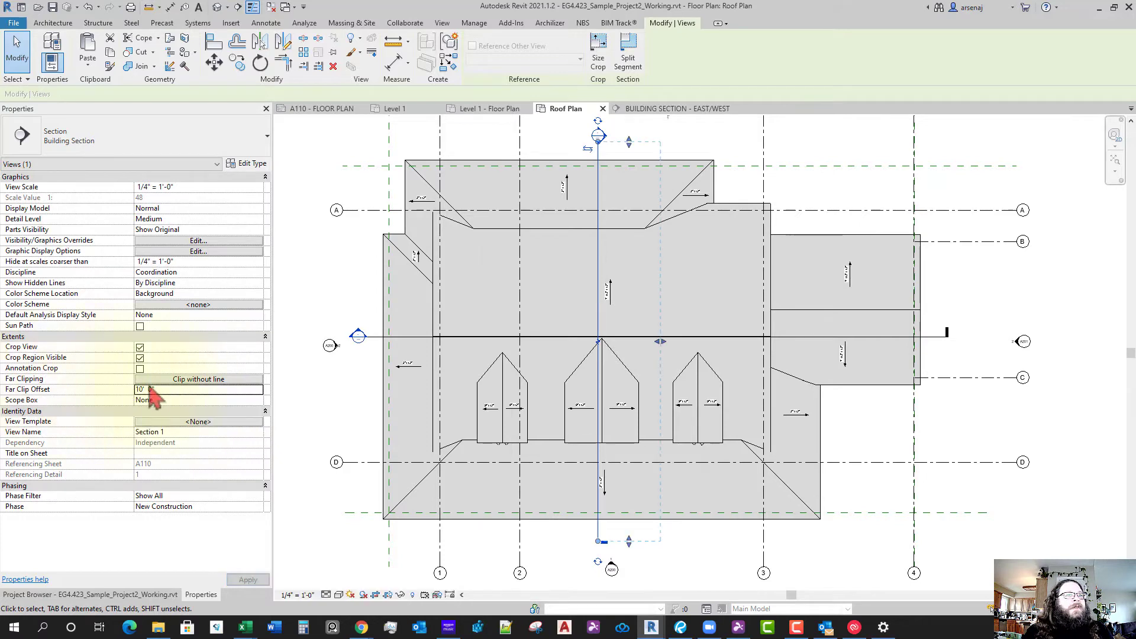
pyautogui.click(464, 339)
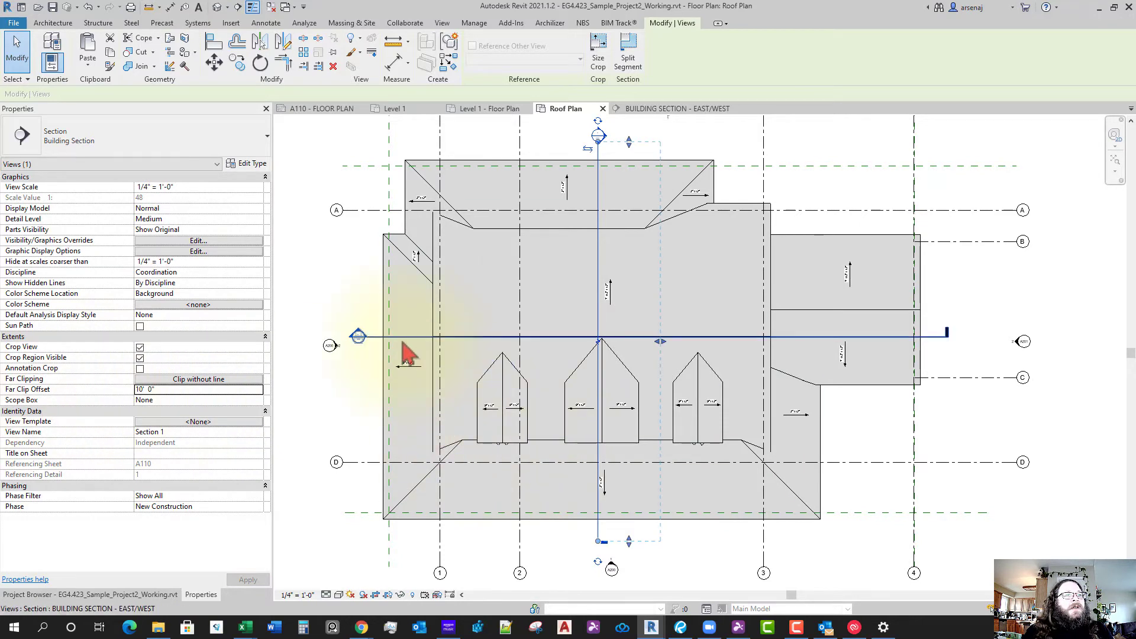
# Open the section view belonging to the vertical section line through the central dormer
pyautogui.click(598, 455)
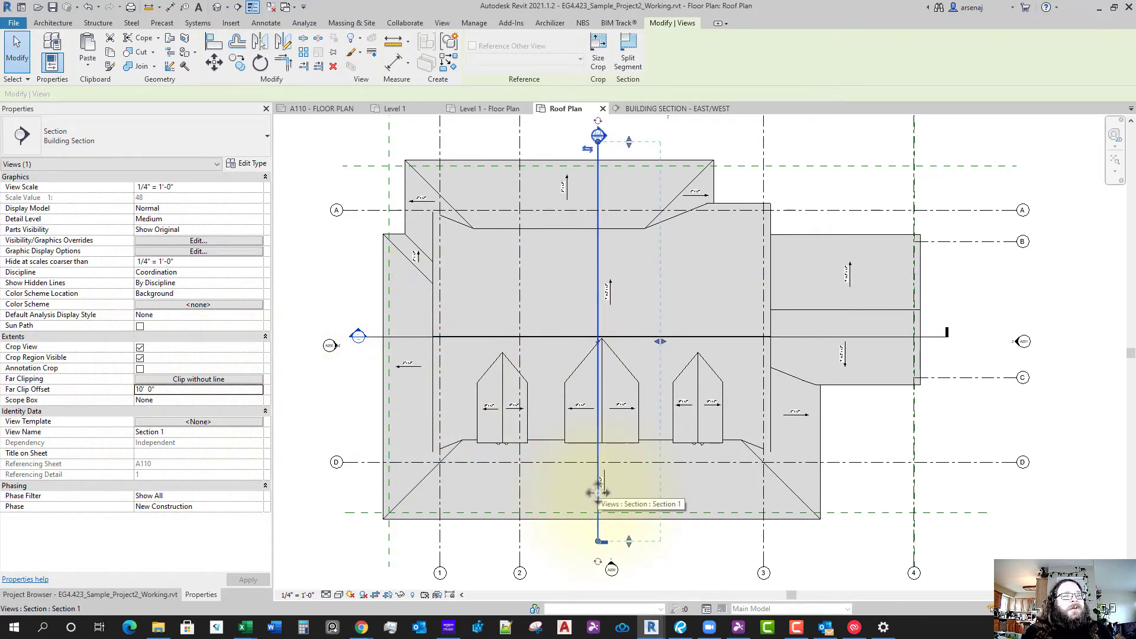
pyautogui.rightClick(600, 495)
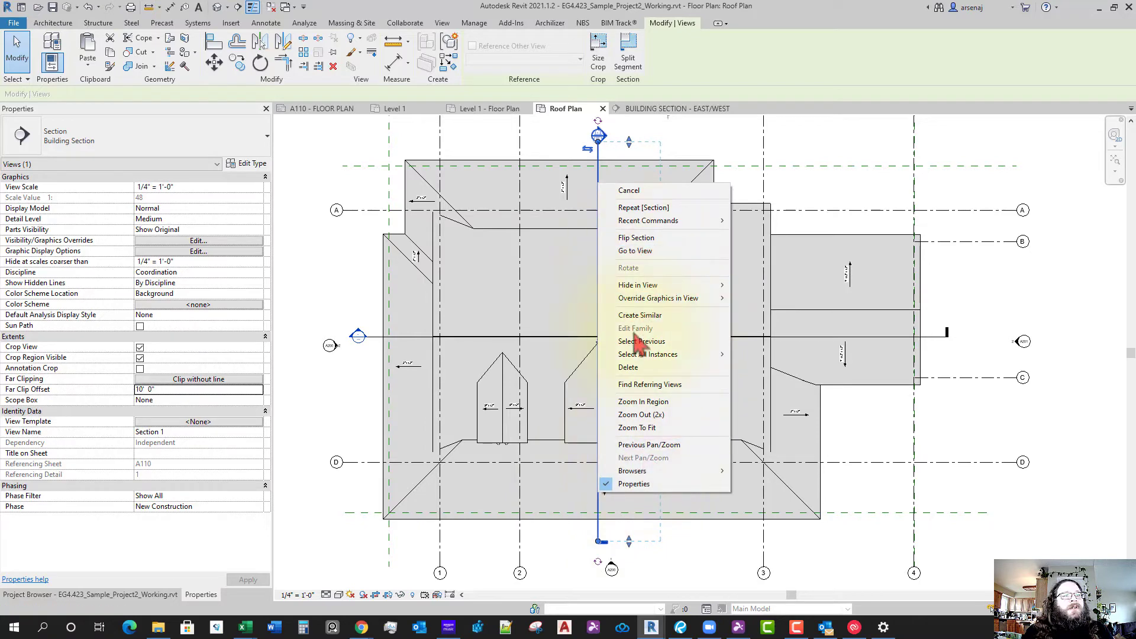
pyautogui.click(586, 526)
pyautogui.click(667, 554)
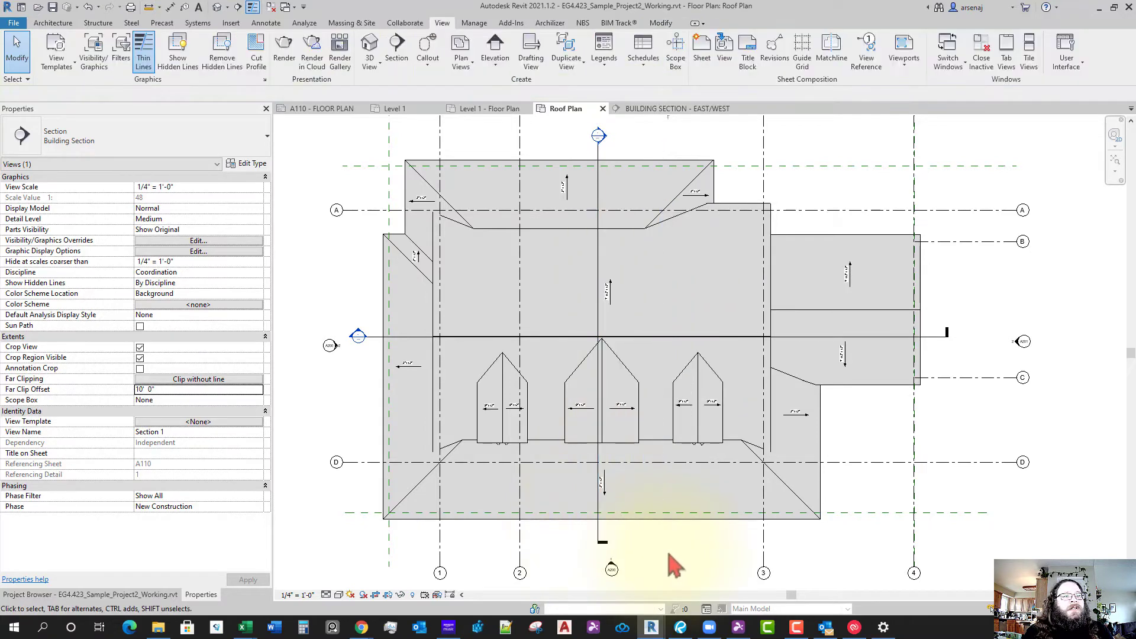
pyautogui.click(599, 534)
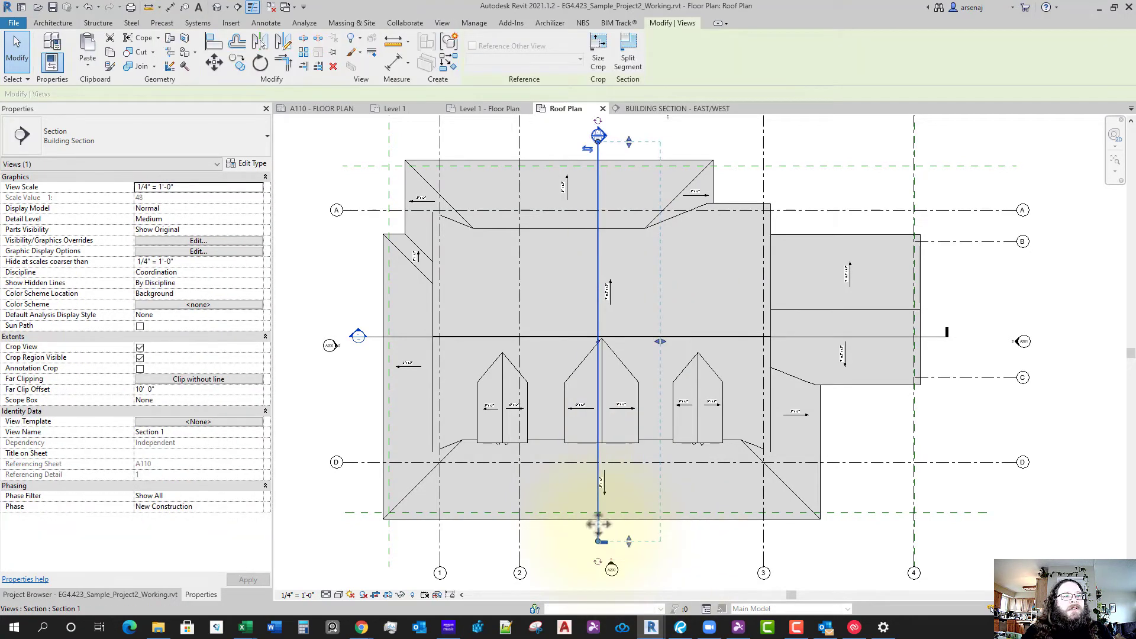
pyautogui.rightClick(599, 525)
pyautogui.click(651, 282)
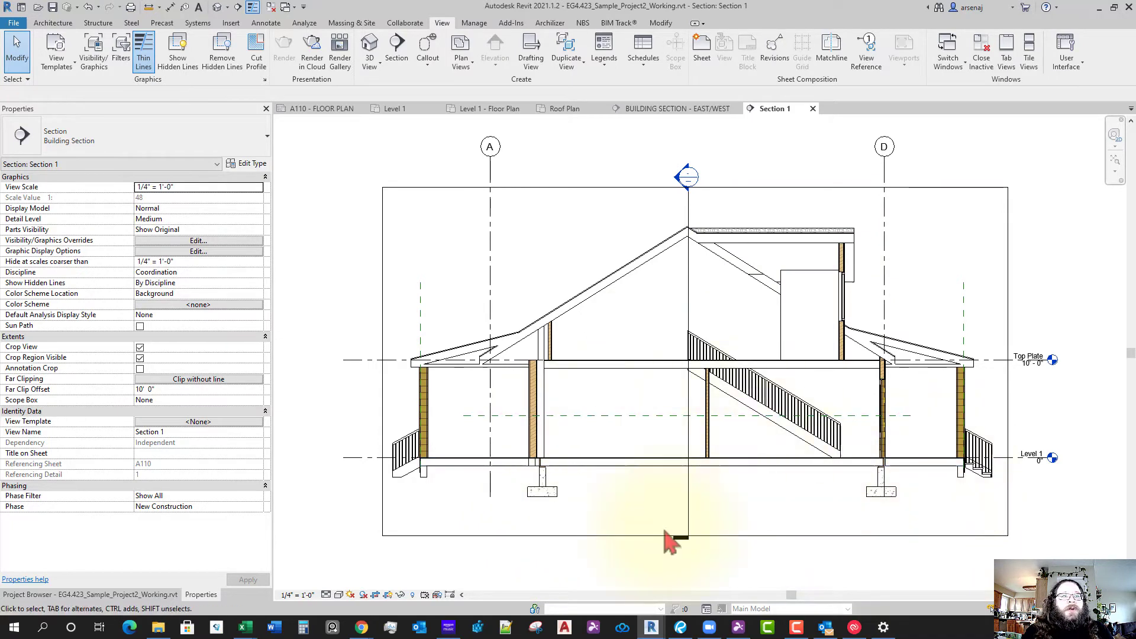
# Raise the lower edge of the section view's crop region to just below the footings
pyautogui.click(723, 536)
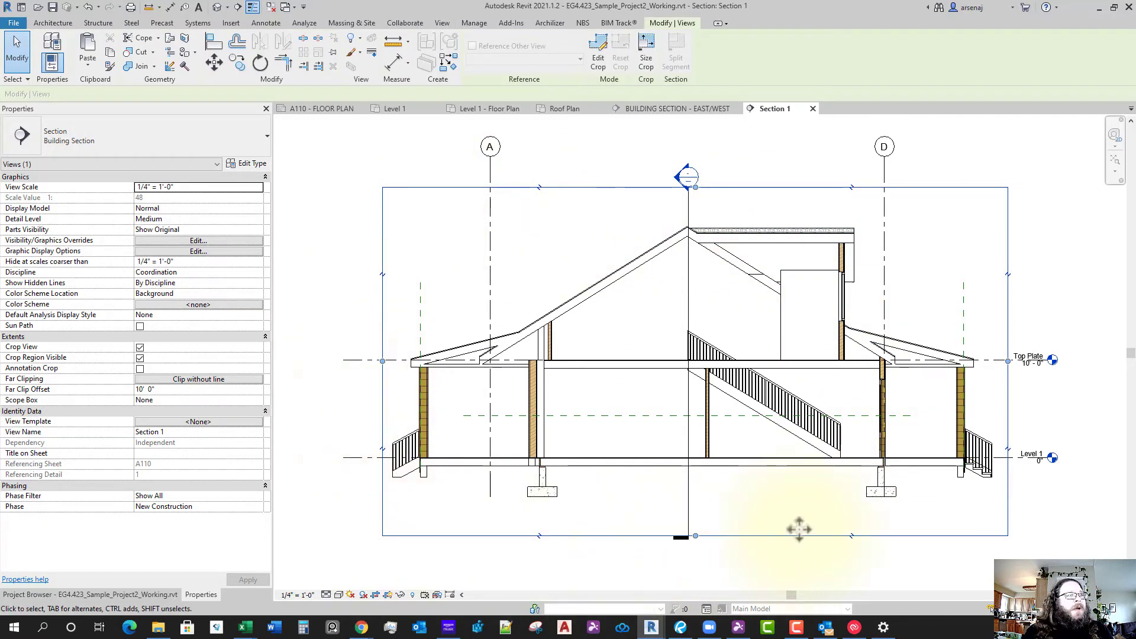
pyautogui.click(737, 537)
pyautogui.moveTo(697, 537); pyautogui.dragTo(700, 505)
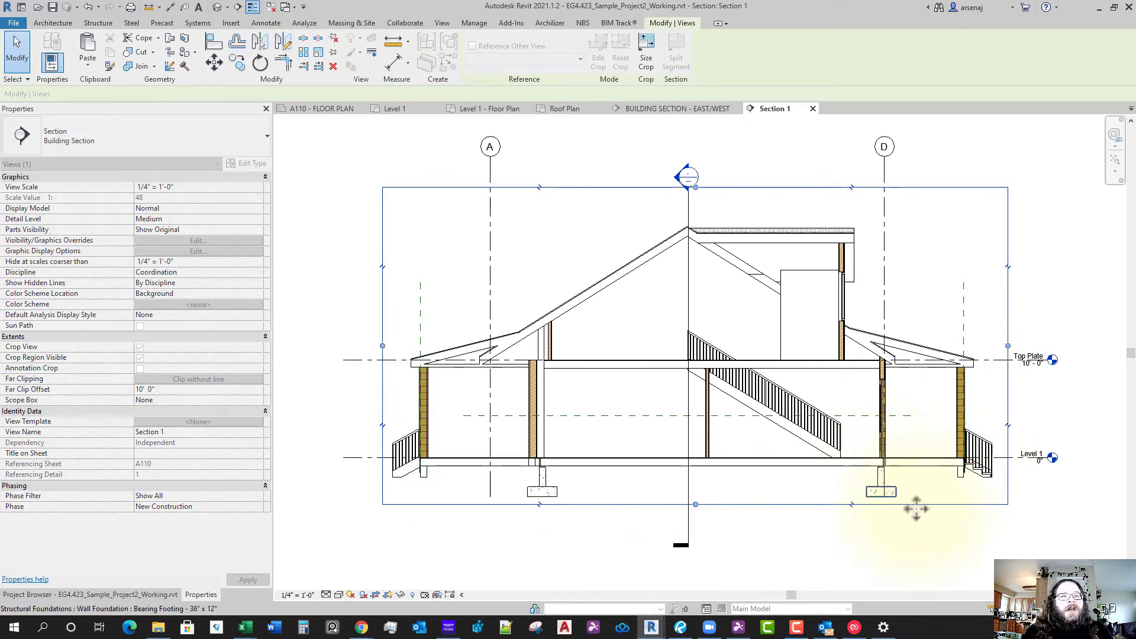
pyautogui.click(904, 537)
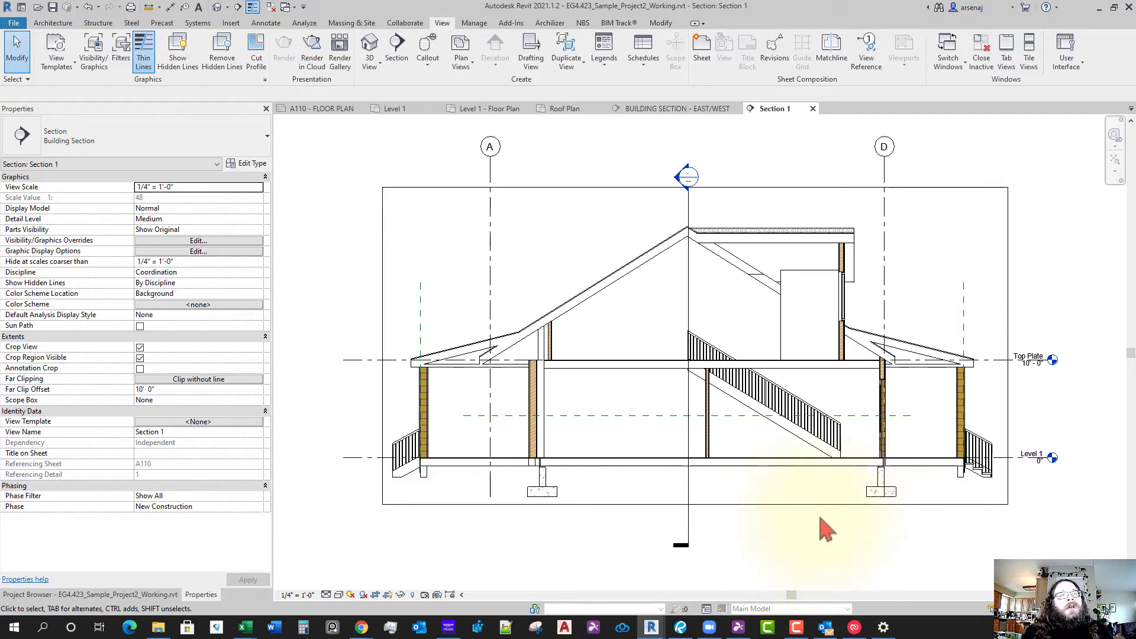
# Hide the section view's crop region and rename the view BUILDING SECTION - NORTH/SOUTH
pyautogui.moveTo(849, 514); pyautogui.dragTo(822, 548, button='middle')
pyautogui.moveTo(813, 500); pyautogui.dragTo(817, 498, button='middle')
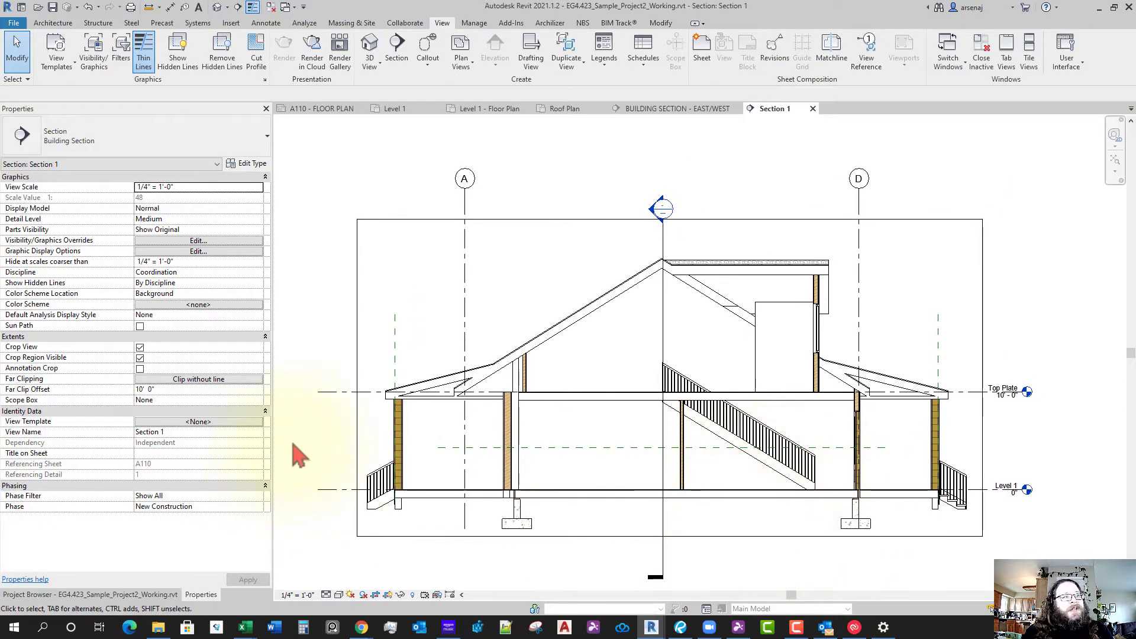
pyautogui.click(140, 358)
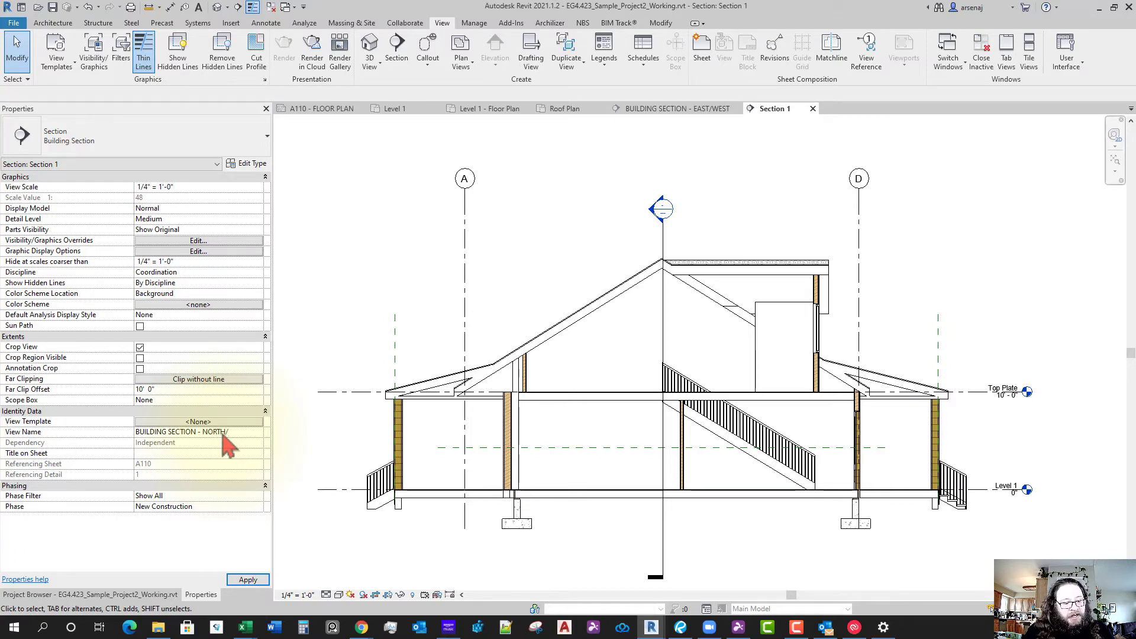
pyautogui.press('Return')
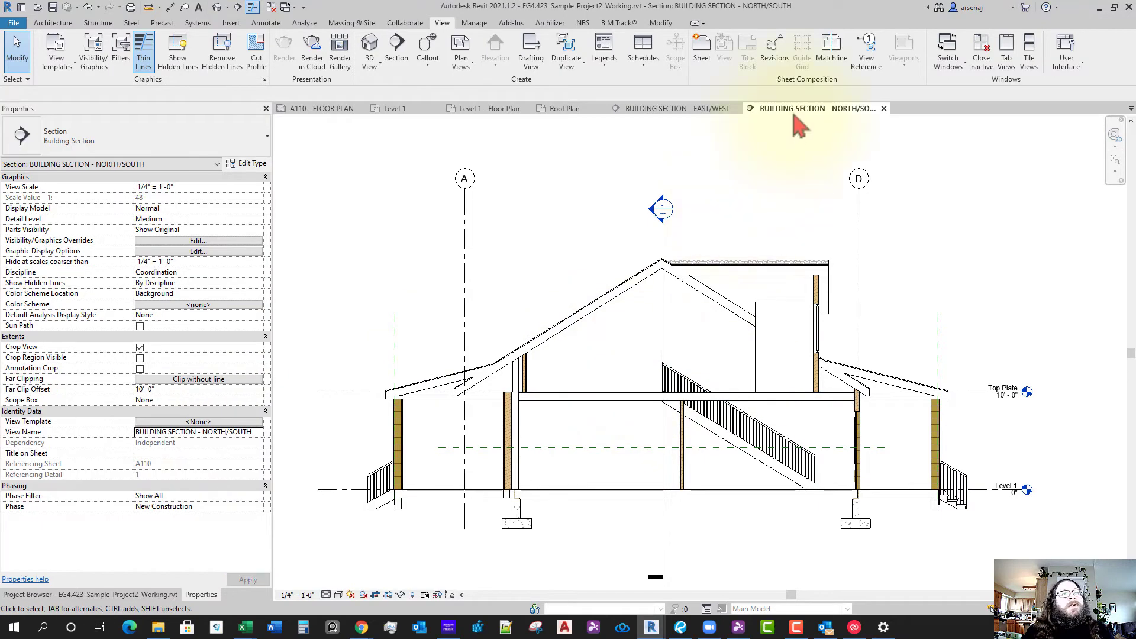
# Close both building section views and create a new sheet with the Arch D 24 x 36 Horizontal titleblock
pyautogui.middleClick(792, 109)
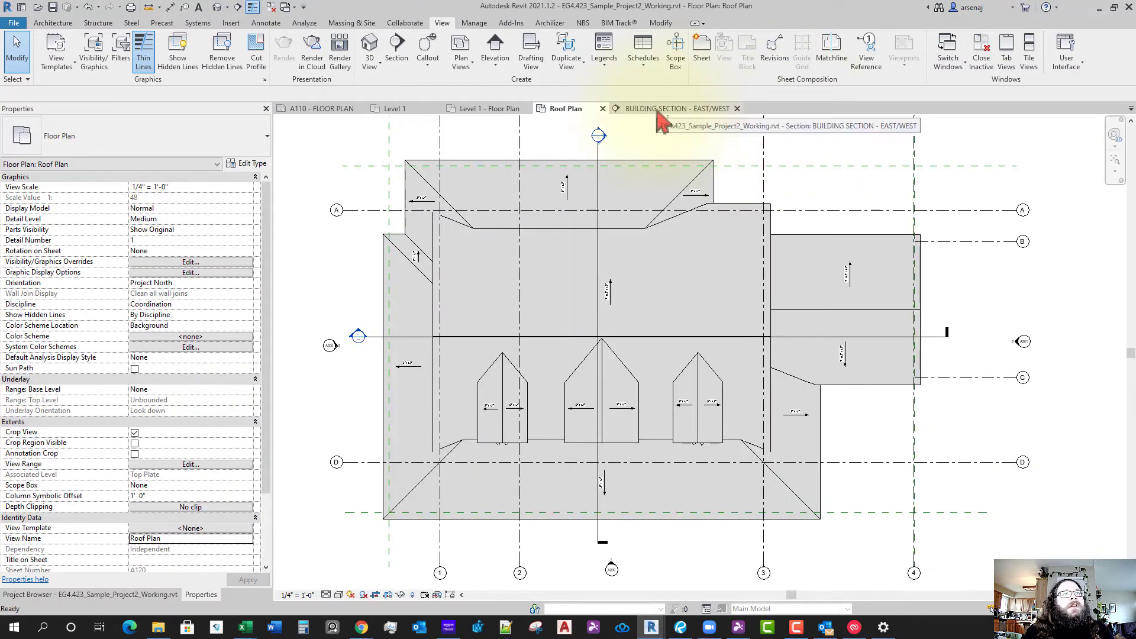
pyautogui.middleClick(656, 111)
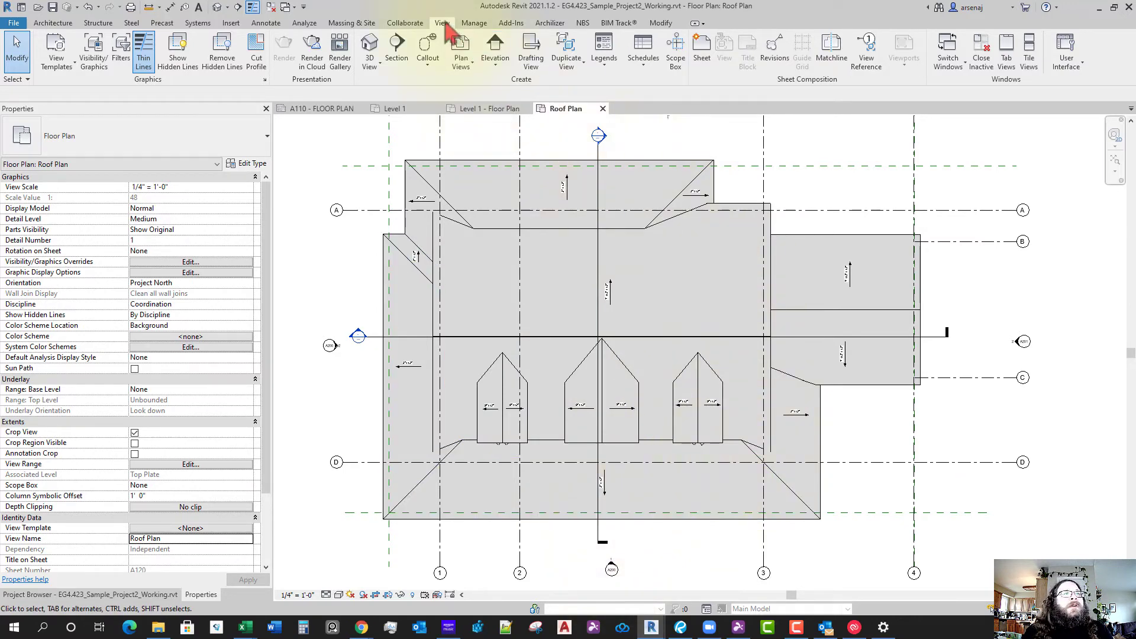
pyautogui.click(706, 64)
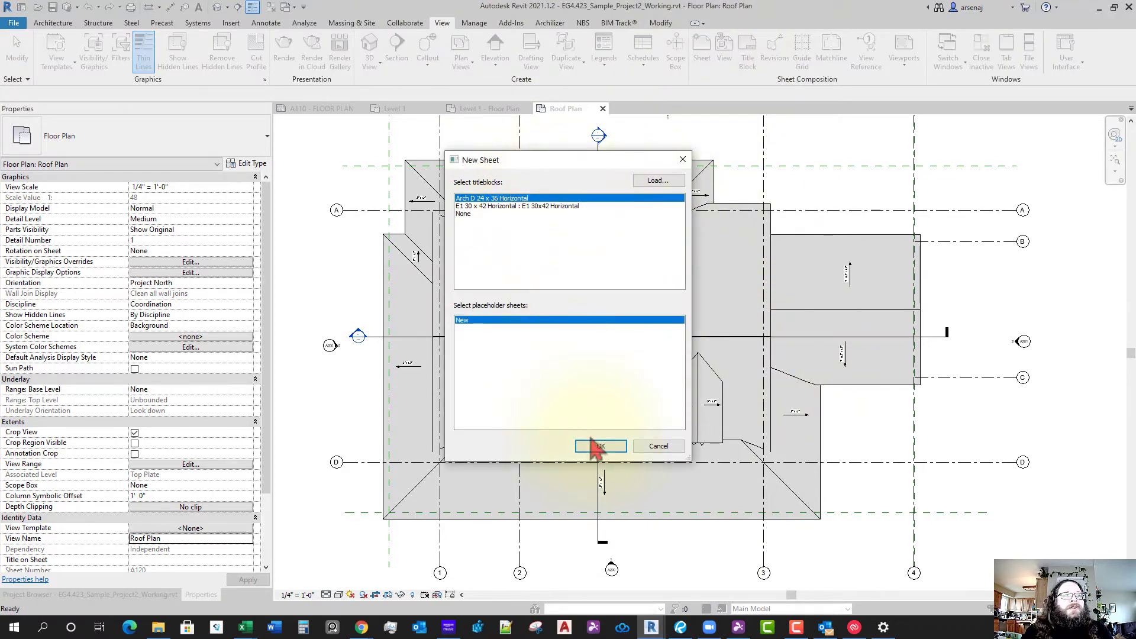
pyautogui.click(614, 449)
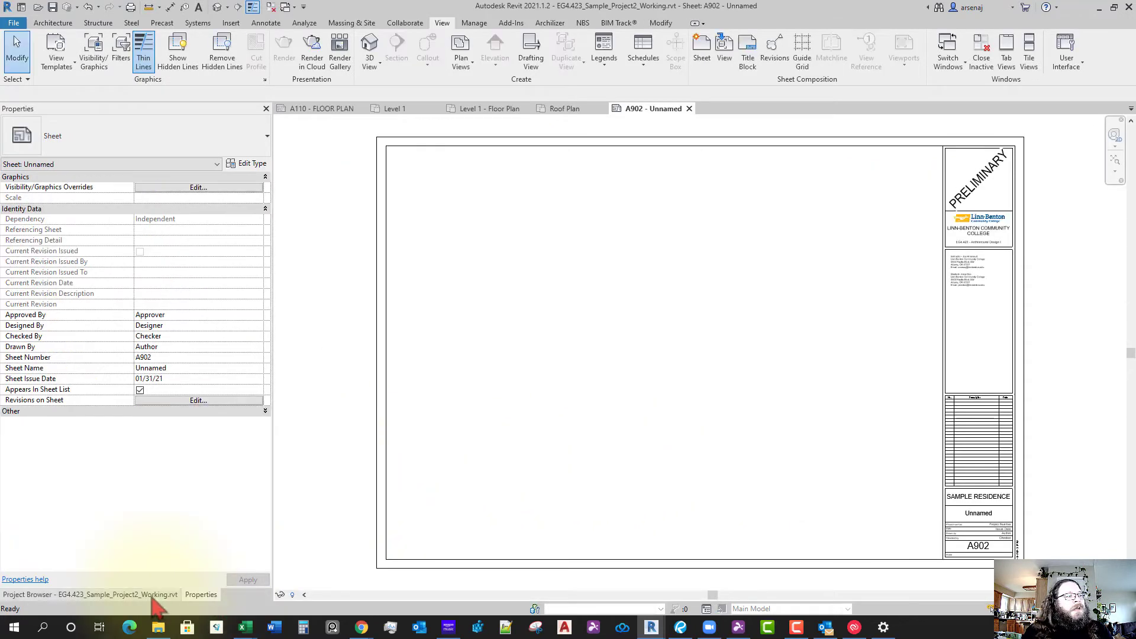
# Place the BUILDING SECTION - EAST/WEST view in the lower half of the new sheet
pyautogui.click(112, 595)
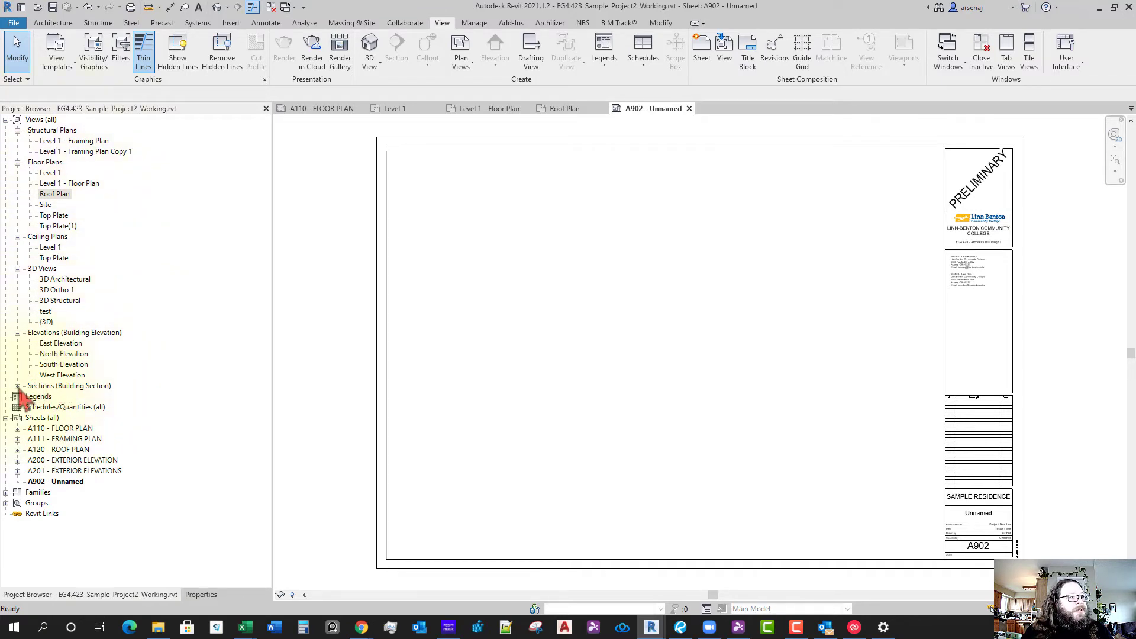
pyautogui.click(102, 386)
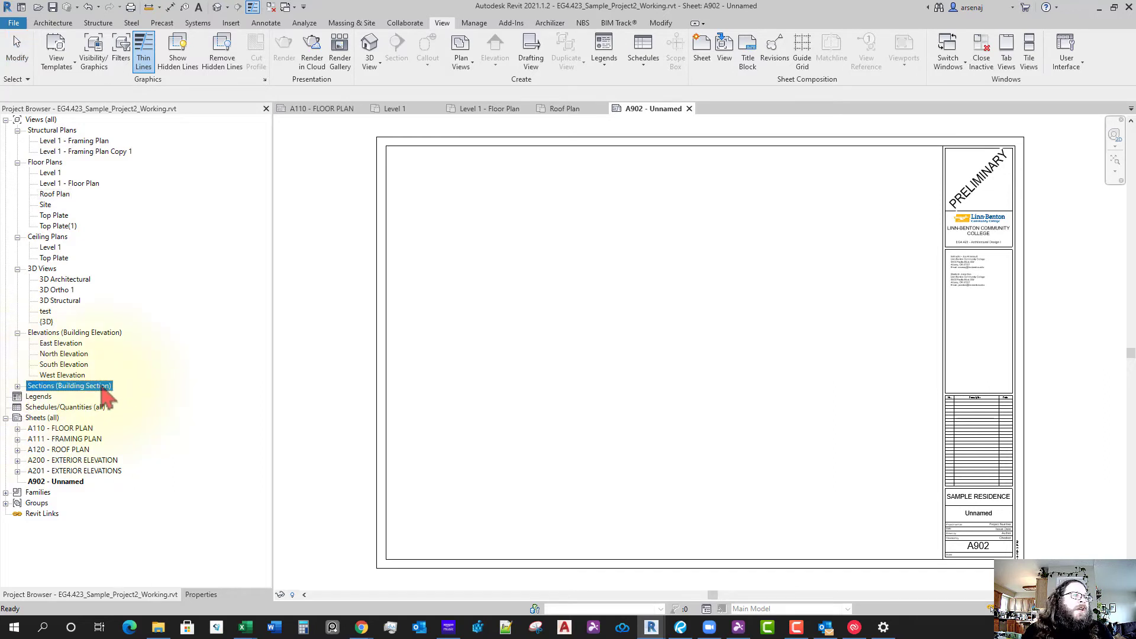
pyautogui.click(17, 386)
pyautogui.click(118, 408)
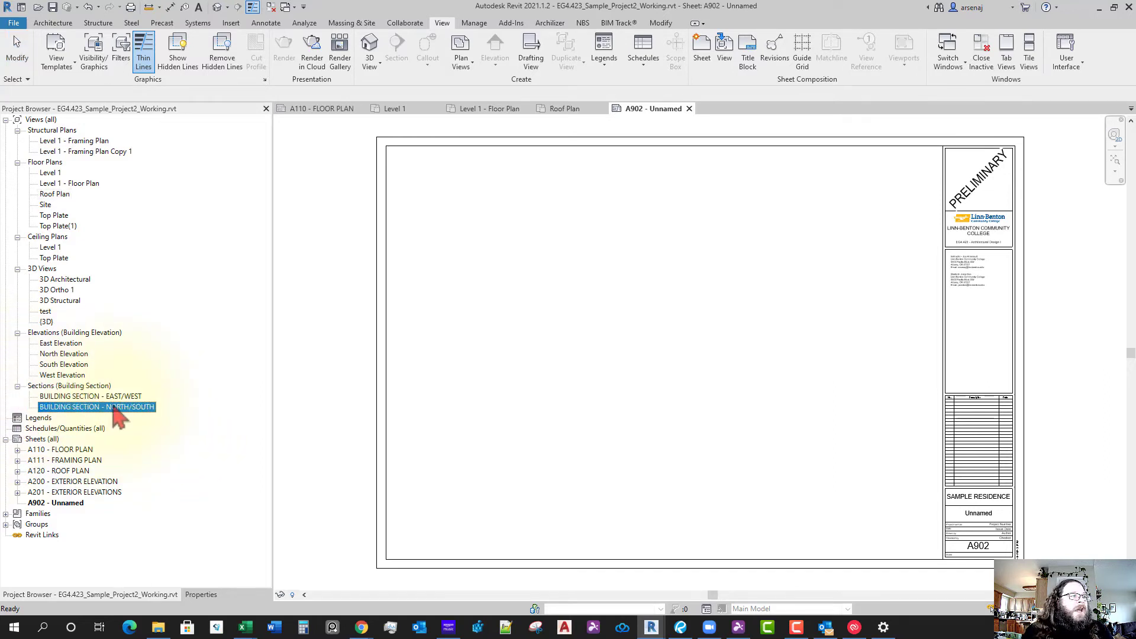
pyautogui.click(109, 397)
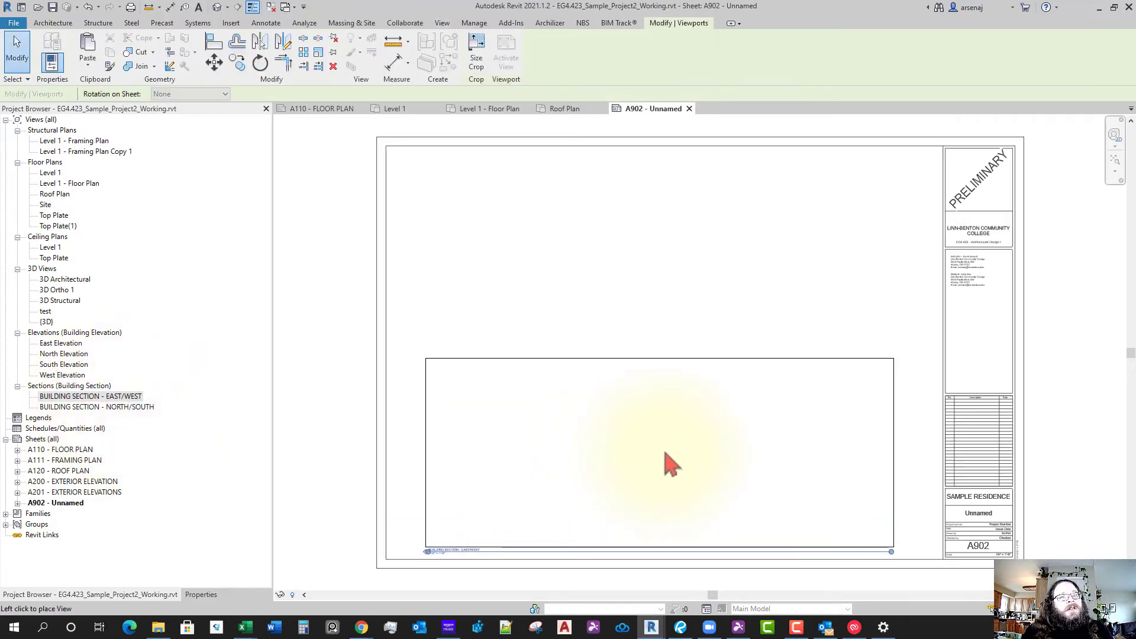
pyautogui.click(669, 455)
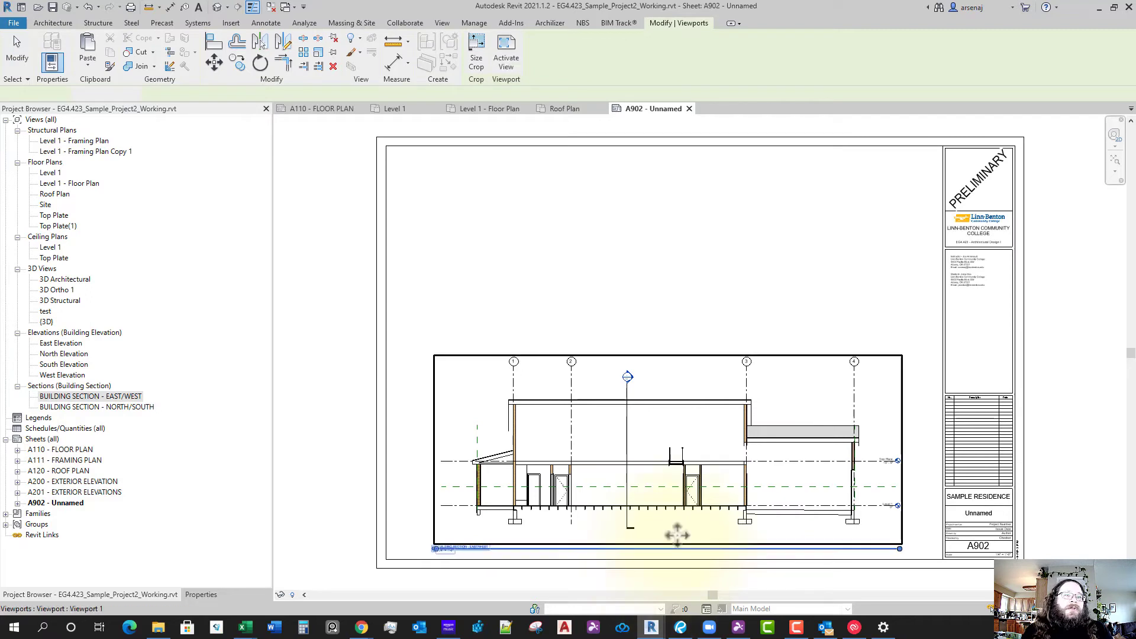
pyautogui.press('Escape')
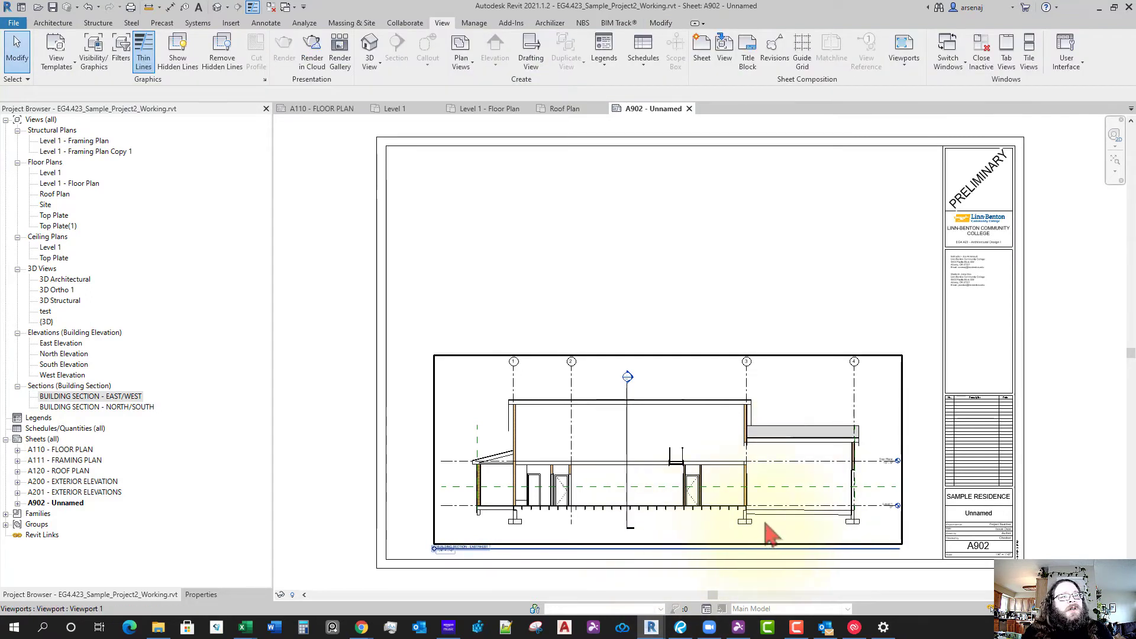
pyautogui.moveTo(755, 522); pyautogui.dragTo(737, 496, button='middle')
pyautogui.click(113, 406)
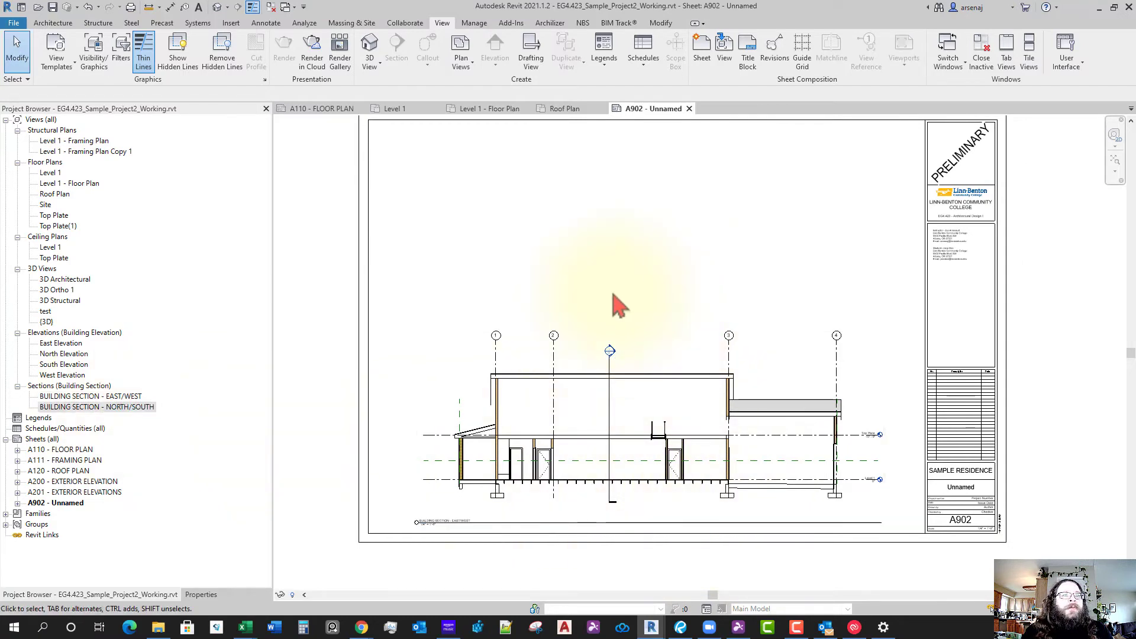
pyautogui.moveTo(621, 314); pyautogui.dragTo(614, 350, button='middle')
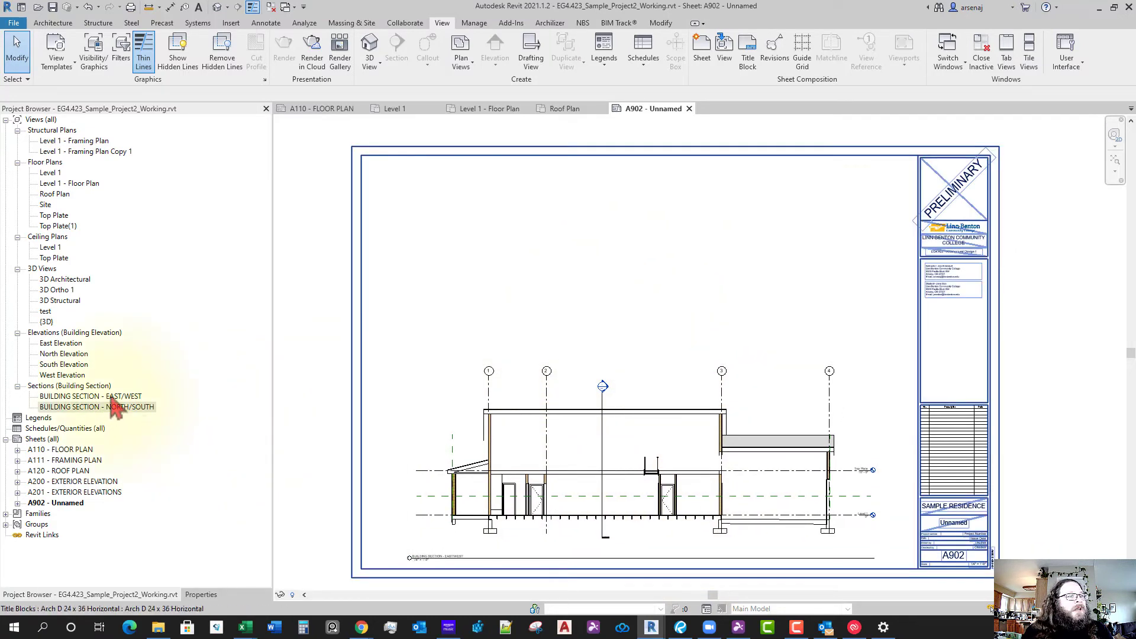
pyautogui.moveTo(110, 396); pyautogui.dragTo(212, 410)
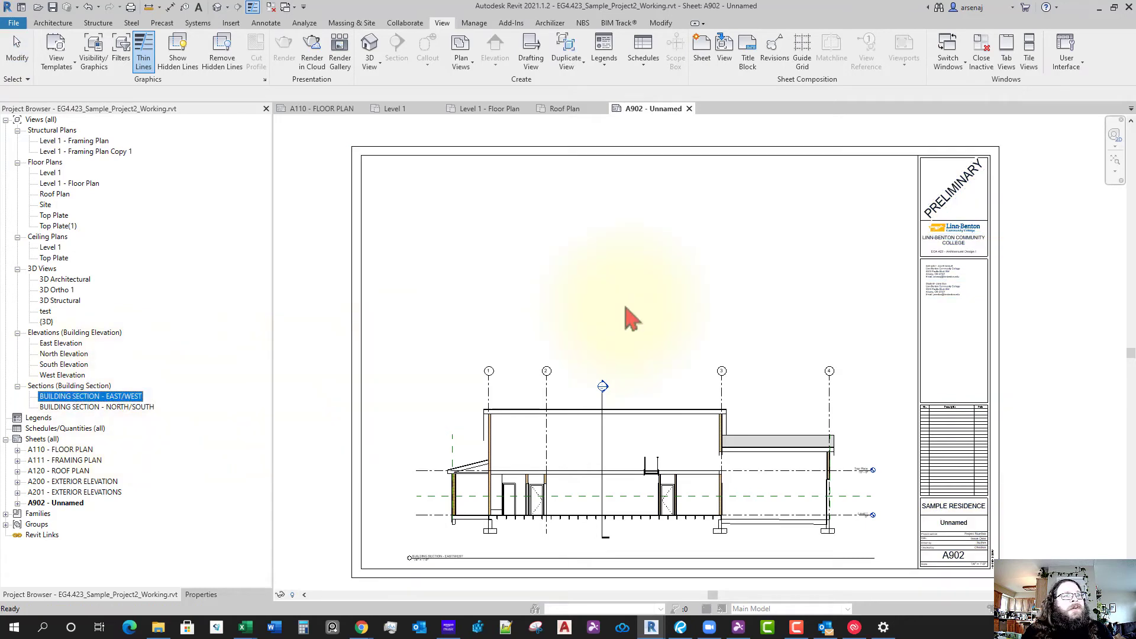
pyautogui.moveTo(632, 319); pyautogui.dragTo(630, 317)
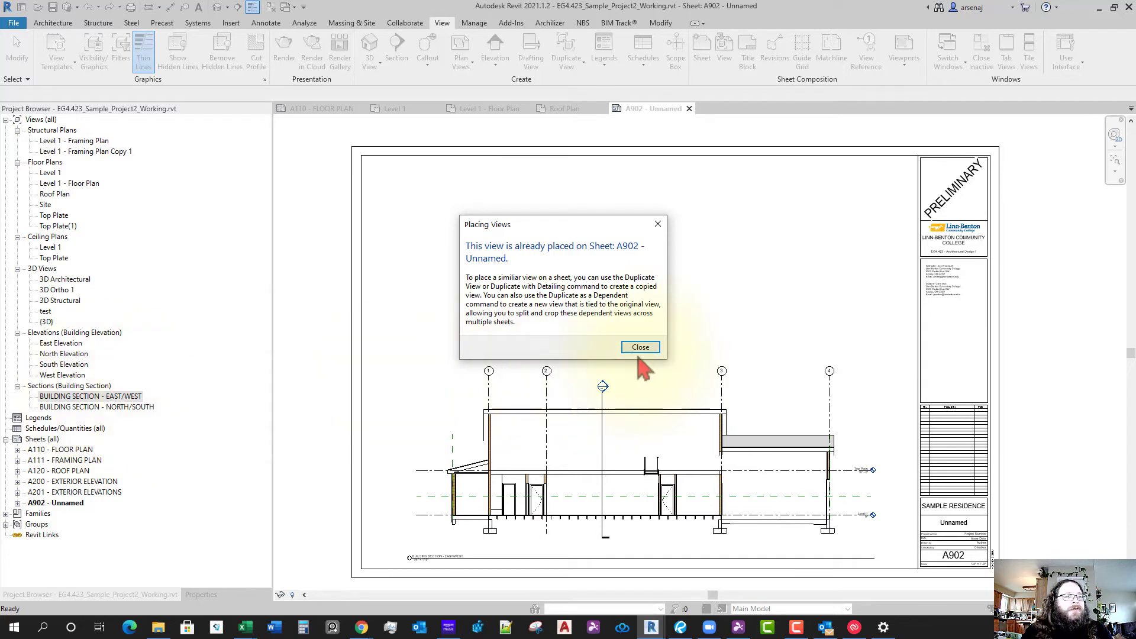
pyautogui.click(641, 348)
# Place the BUILDING SECTION - NORTH/SOUTH view on the sheet, above the east/west section
pyautogui.click(128, 408)
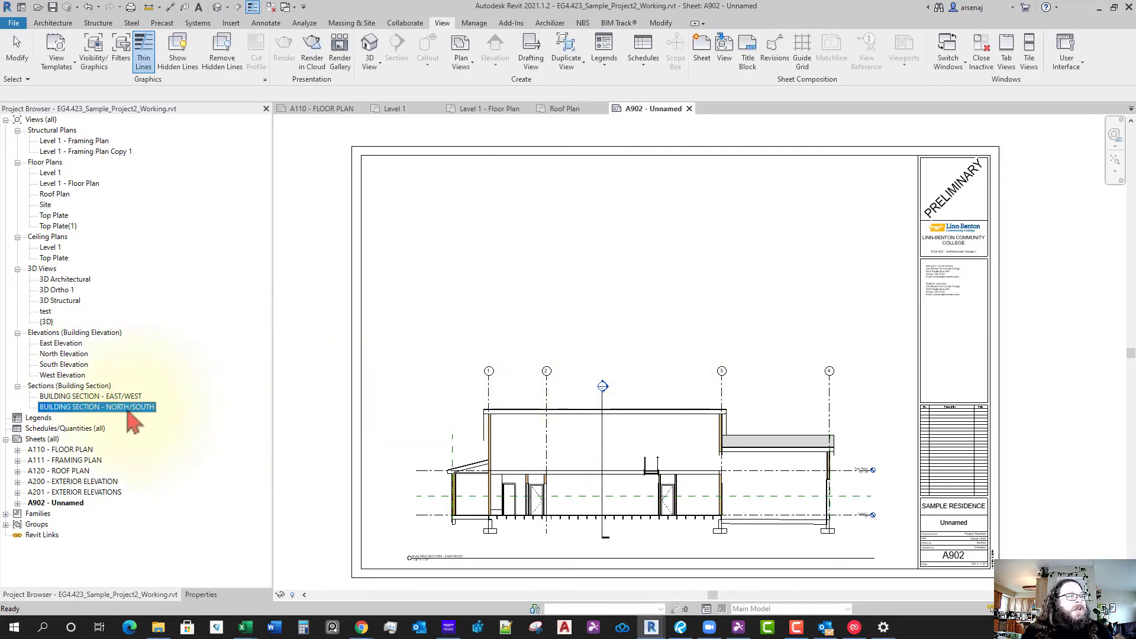
pyautogui.moveTo(125, 407); pyautogui.dragTo(223, 421)
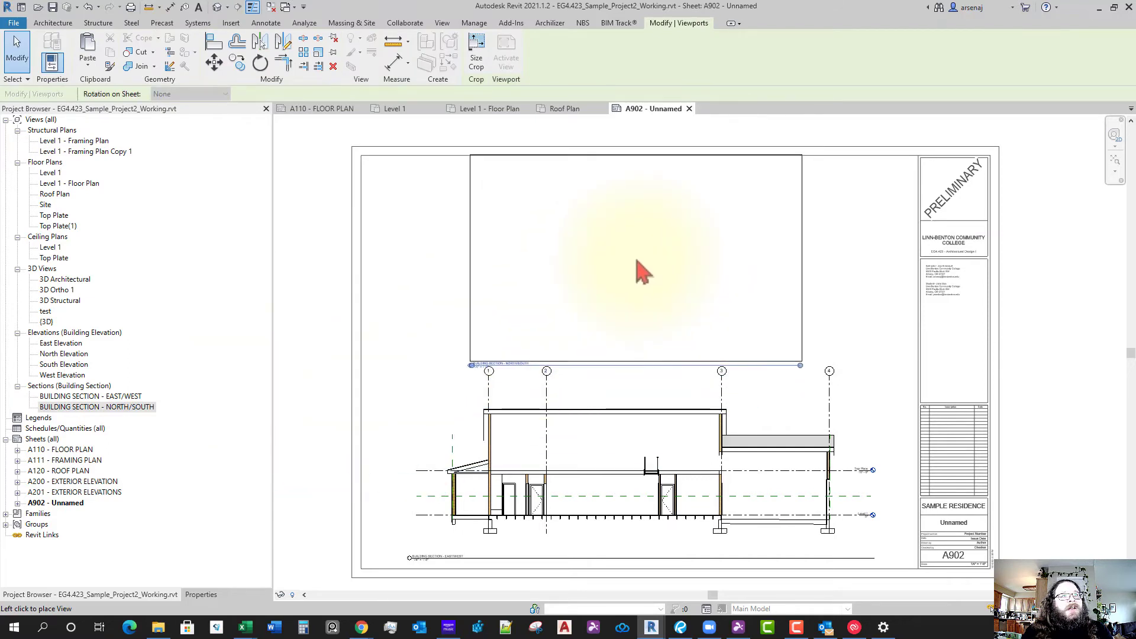
pyautogui.click(639, 267)
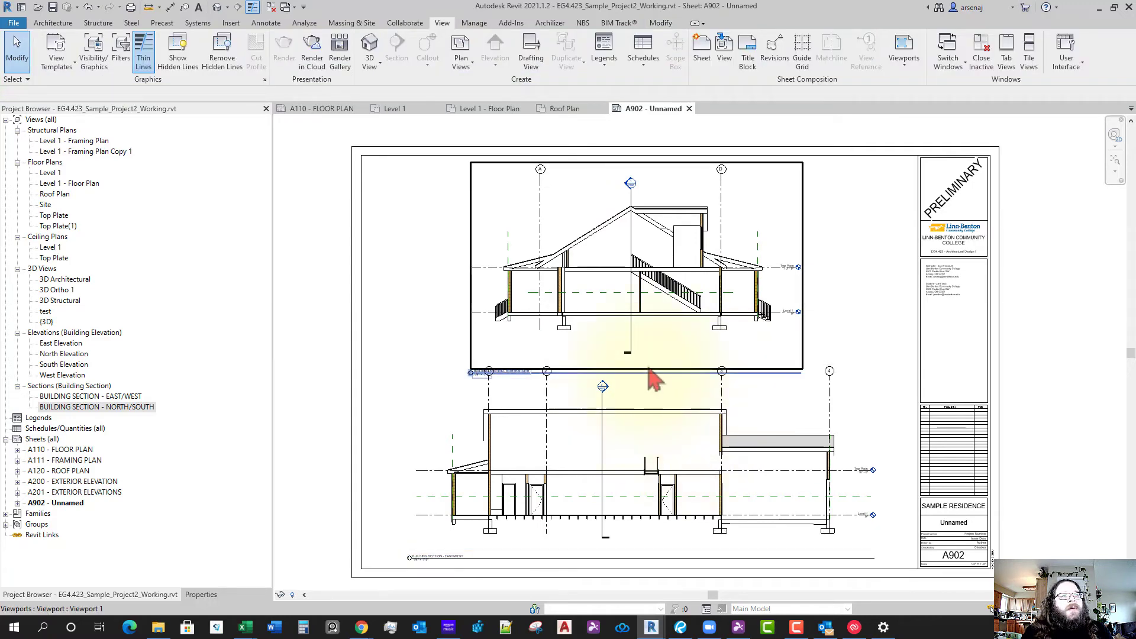
# Activate the north/south section viewport, shorten the lower end of its section line to just below the footings, and deactivate the view
pyautogui.click(639, 352)
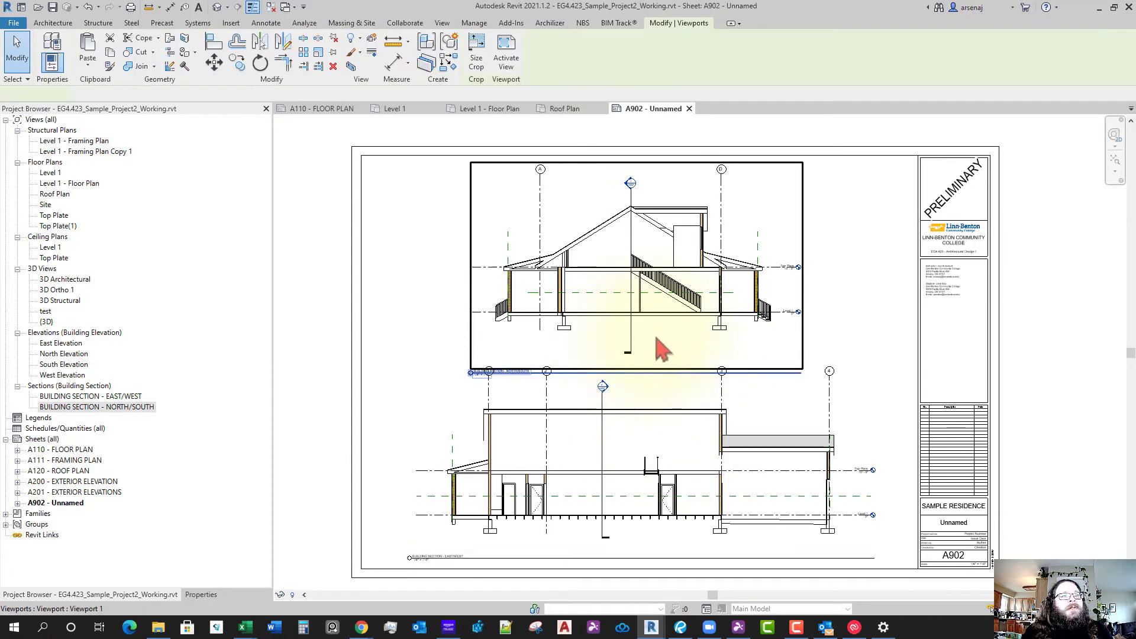
pyautogui.click(504, 59)
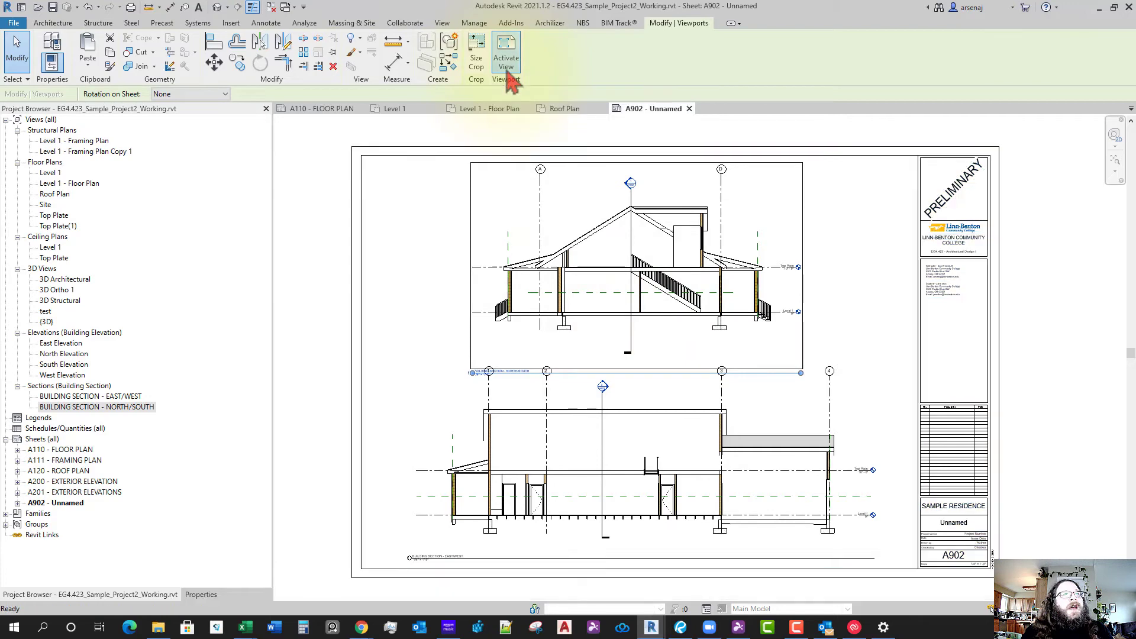
pyautogui.click(630, 339)
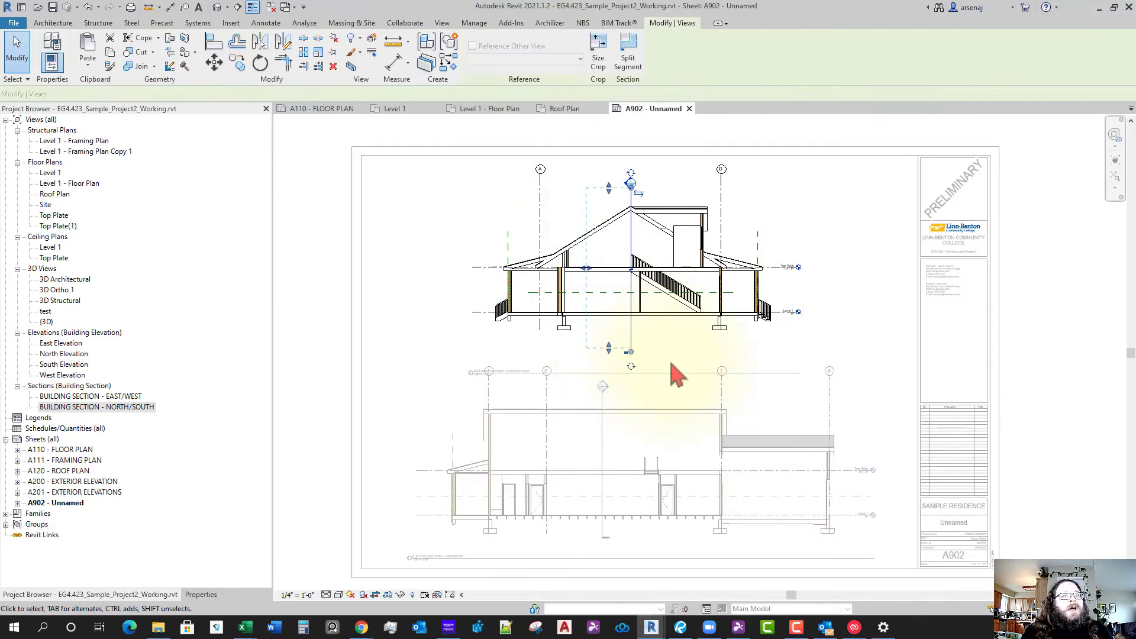
pyautogui.scroll(2, 657, 367)
pyautogui.moveTo(621, 341); pyautogui.dragTo(622, 307)
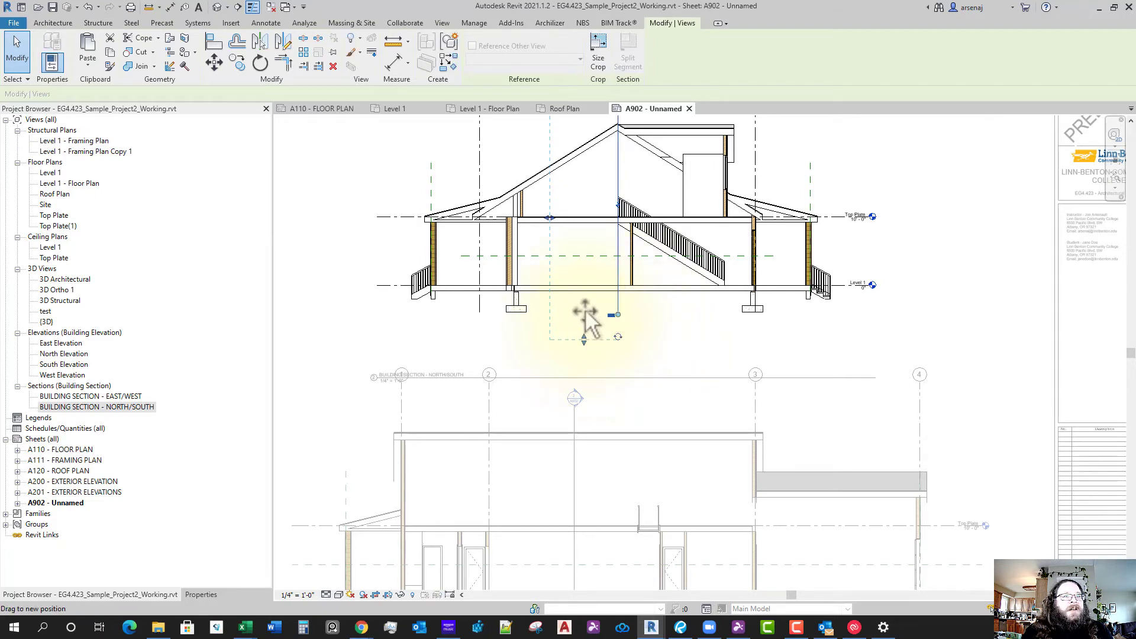
pyautogui.scroll(-2, 701, 379)
pyautogui.moveTo(706, 398); pyautogui.dragTo(688, 355, button='middle')
pyautogui.scroll(1, 688, 355)
pyautogui.press('Escape')
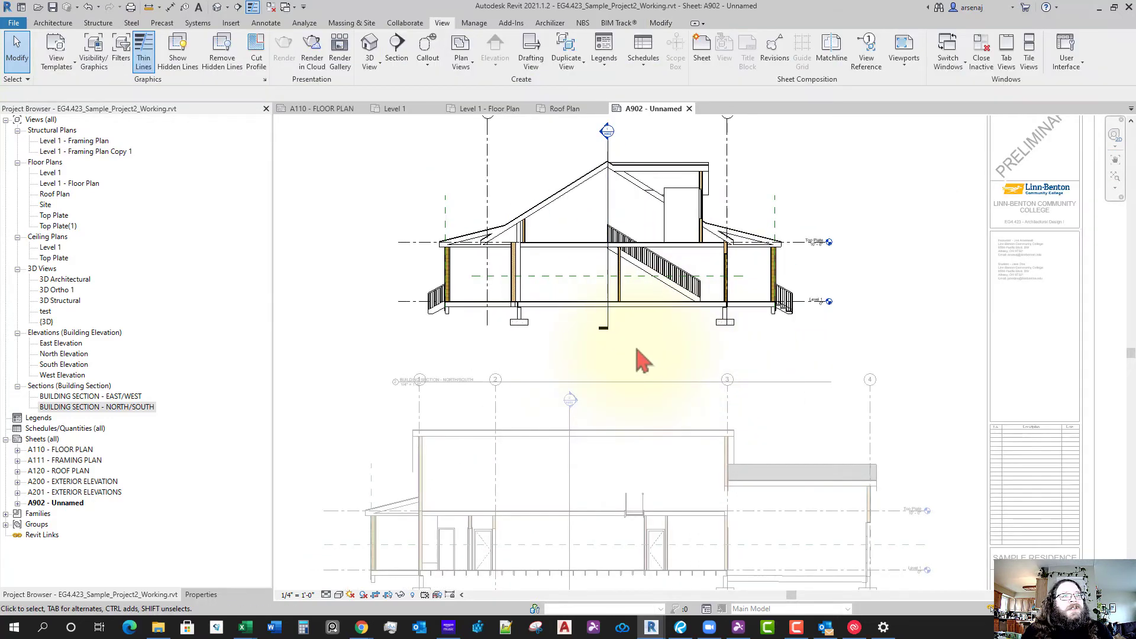
pyautogui.rightClick(638, 353)
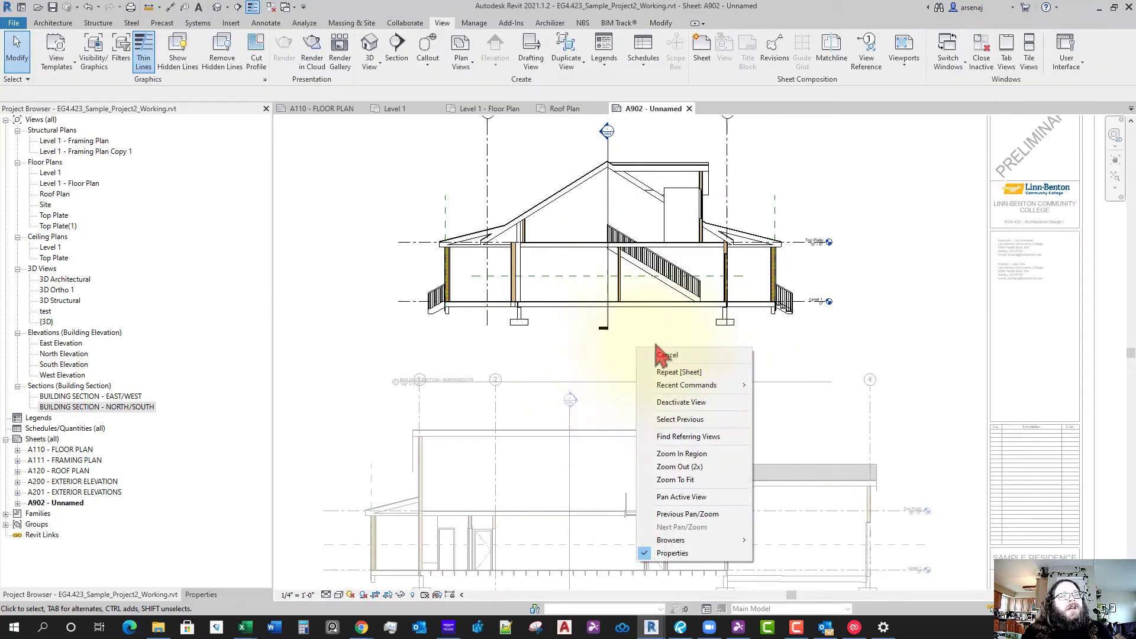
pyautogui.click(688, 403)
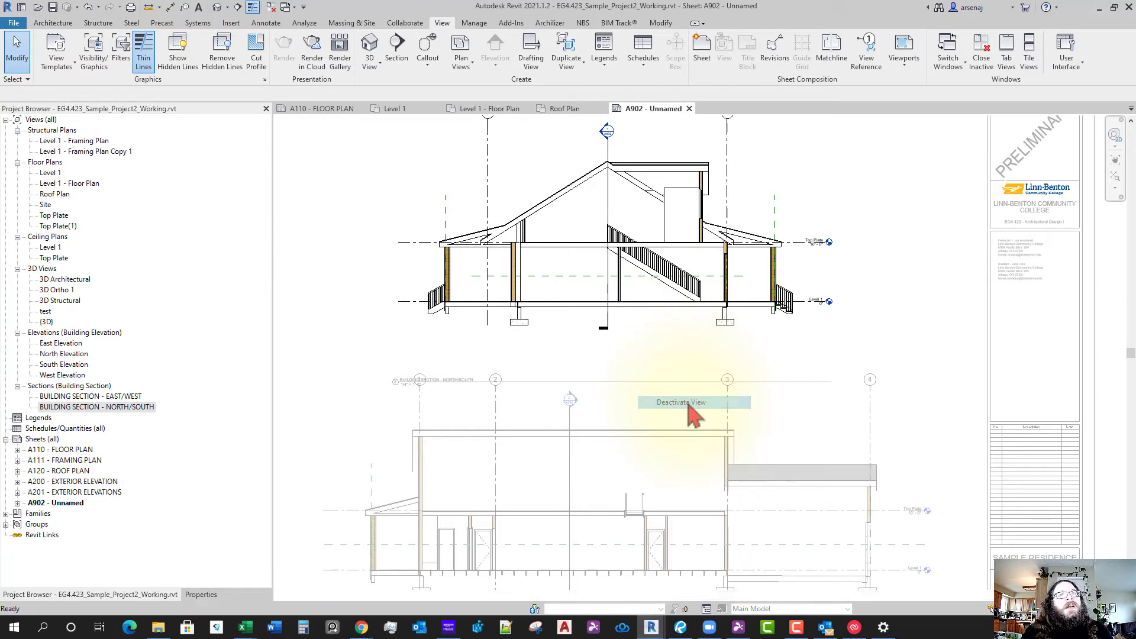
# Move the BUILDING SECTION - NORTH/SOUTH view title up, clear of the east/west section's grid bubbles
pyautogui.click(595, 396)
pyautogui.moveTo(517, 380); pyautogui.dragTo(520, 348)
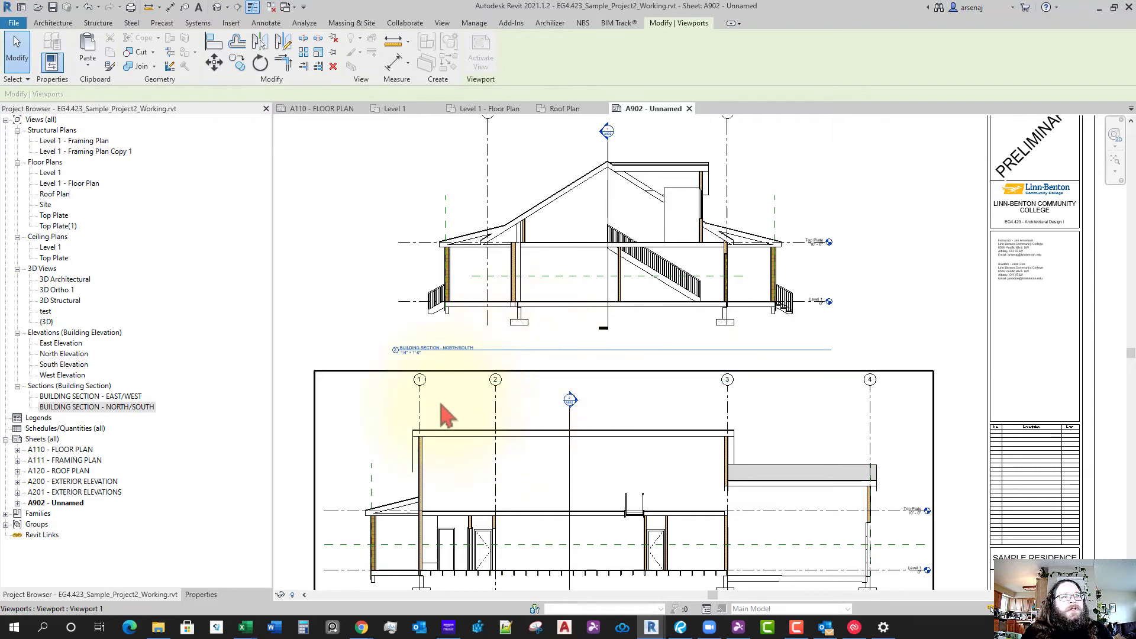
pyautogui.scroll(-2, 663, 426)
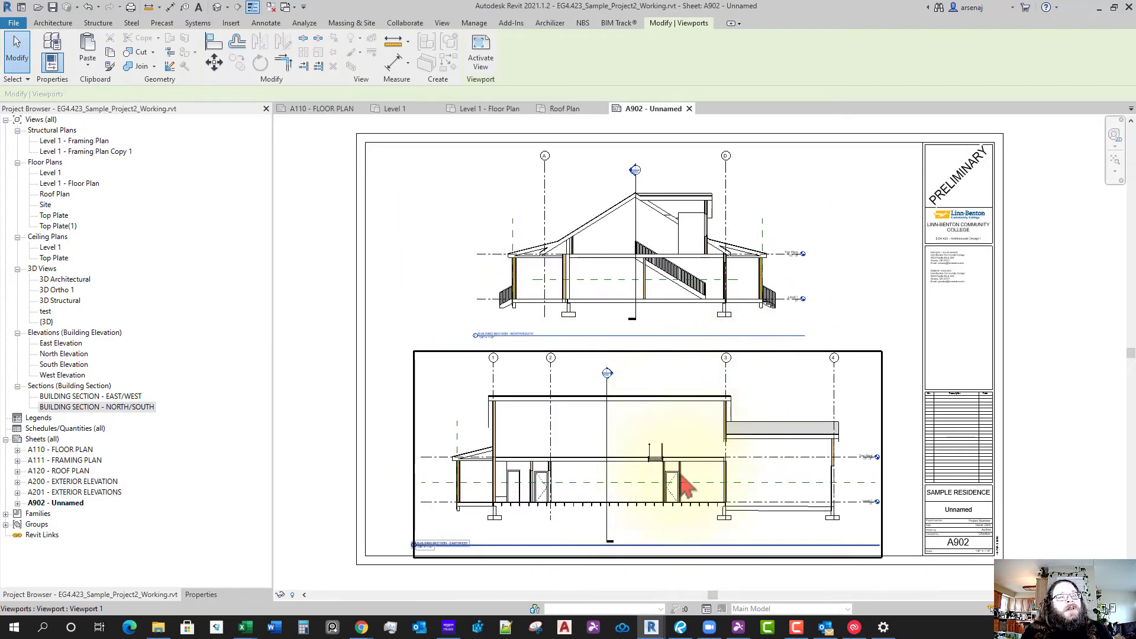
pyautogui.press('Escape')
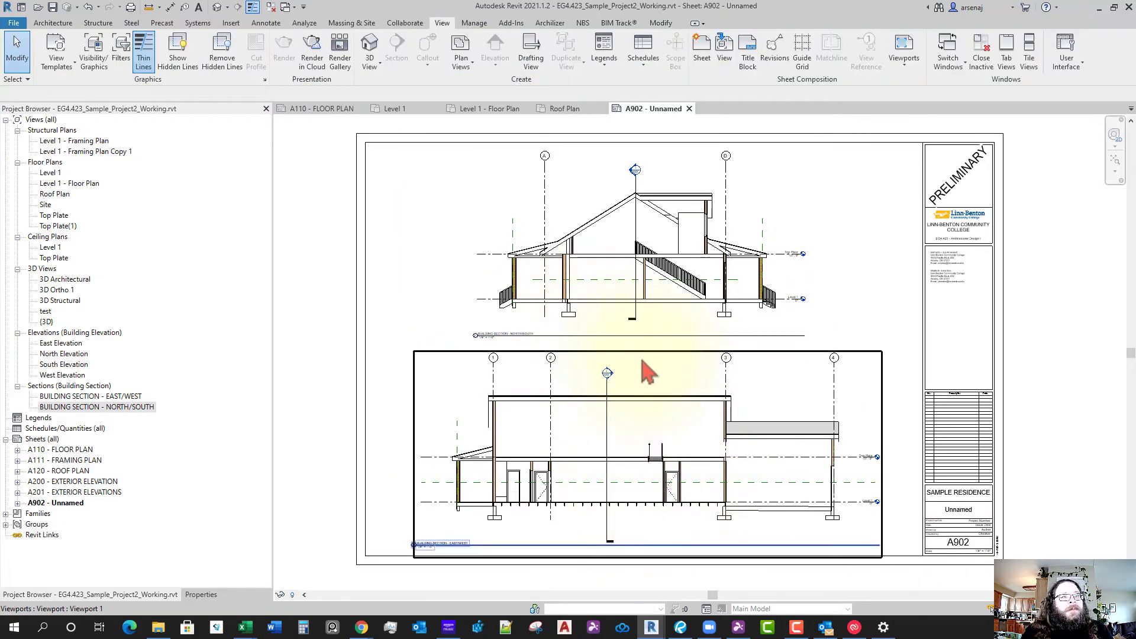
# Activate the east/west section viewport, shorten the lower end of its section line to clear the view title, and deactivate the view
pyautogui.doubleClick(648, 371)
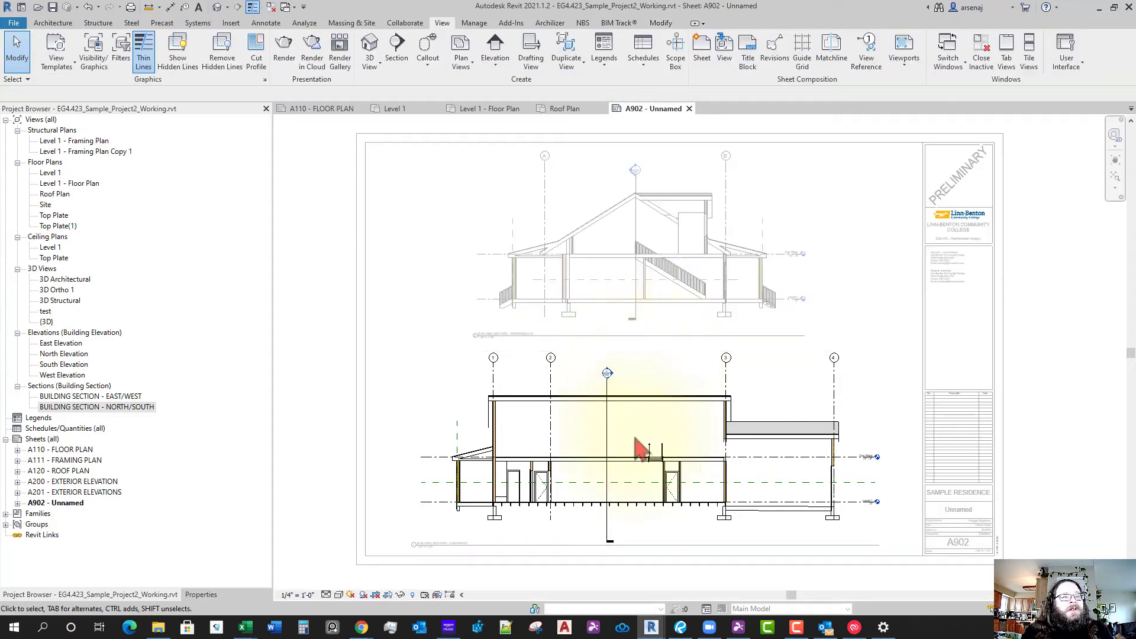
pyautogui.click(608, 539)
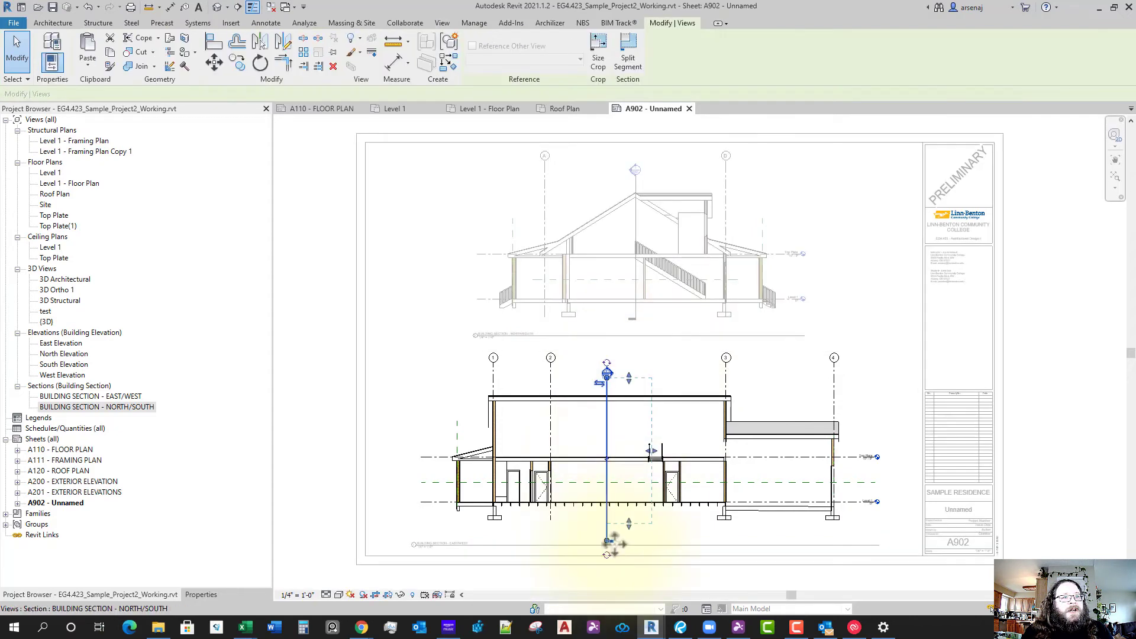
pyautogui.moveTo(608, 539); pyautogui.dragTo(607, 524)
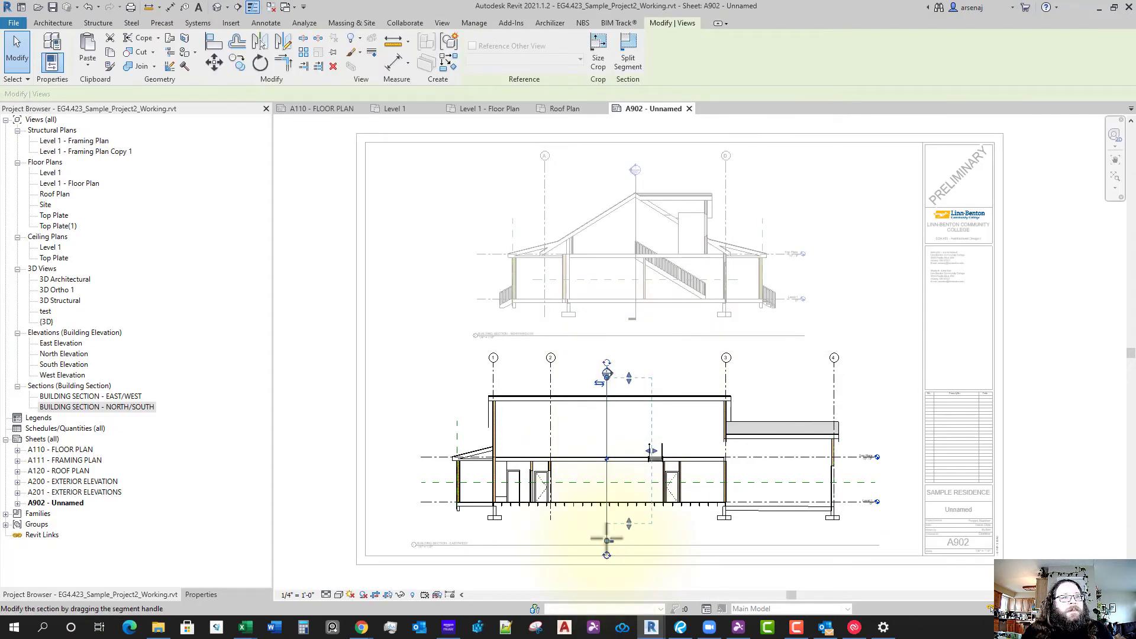
pyautogui.click(699, 553)
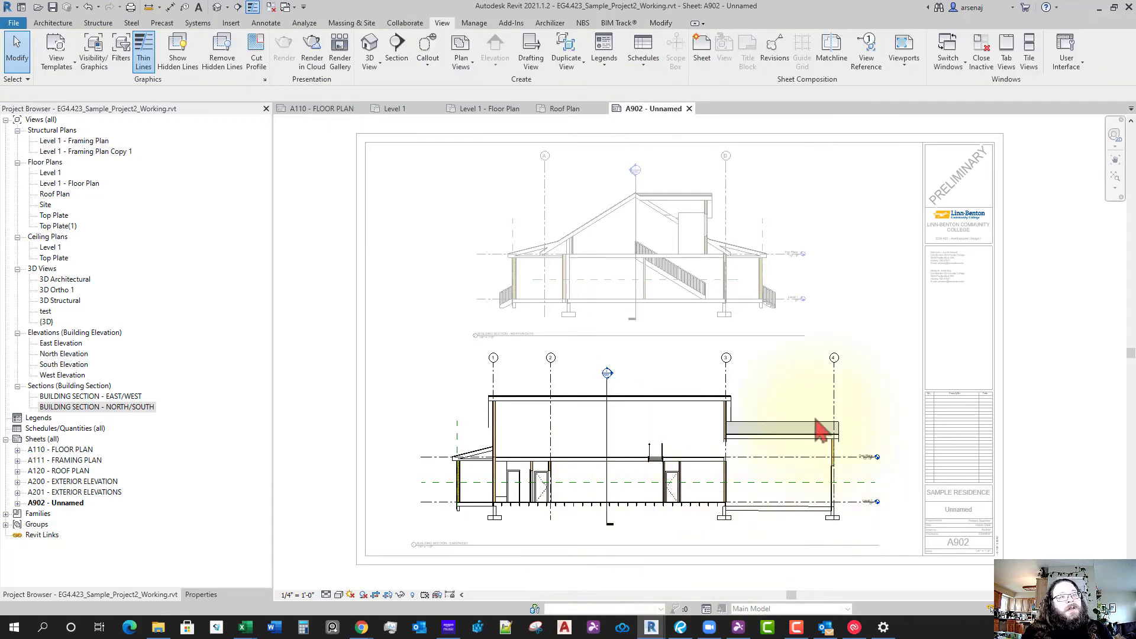
pyautogui.rightClick(701, 335)
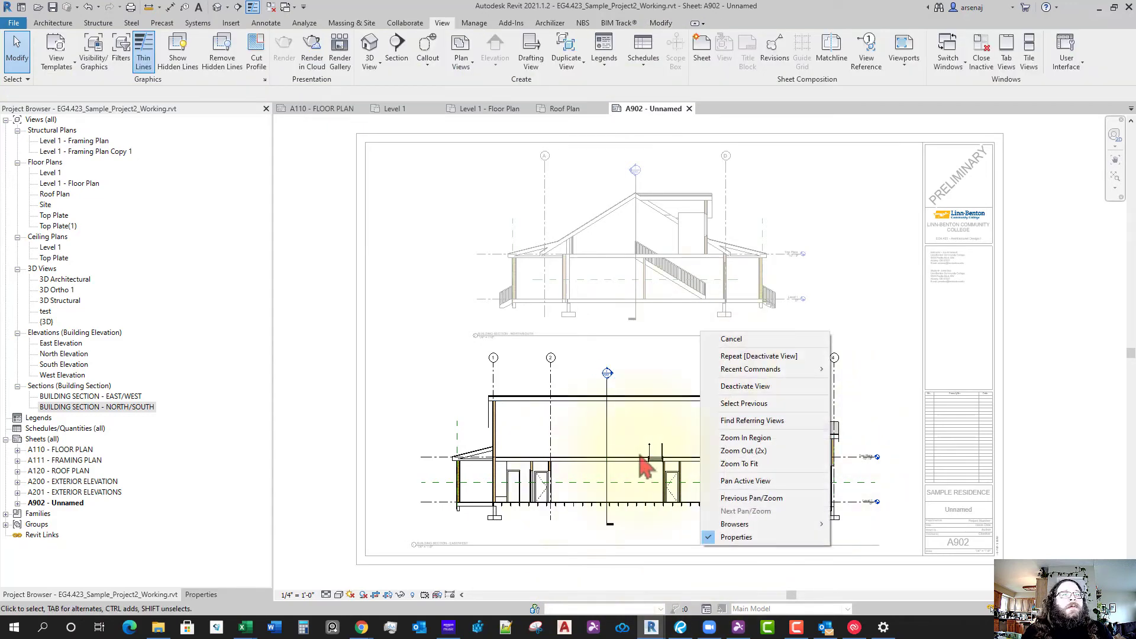
pyautogui.click(751, 388)
# Renumber the new sheet A300 and name it BUILDING SECTIONS
pyautogui.scroll(1, 894, 415)
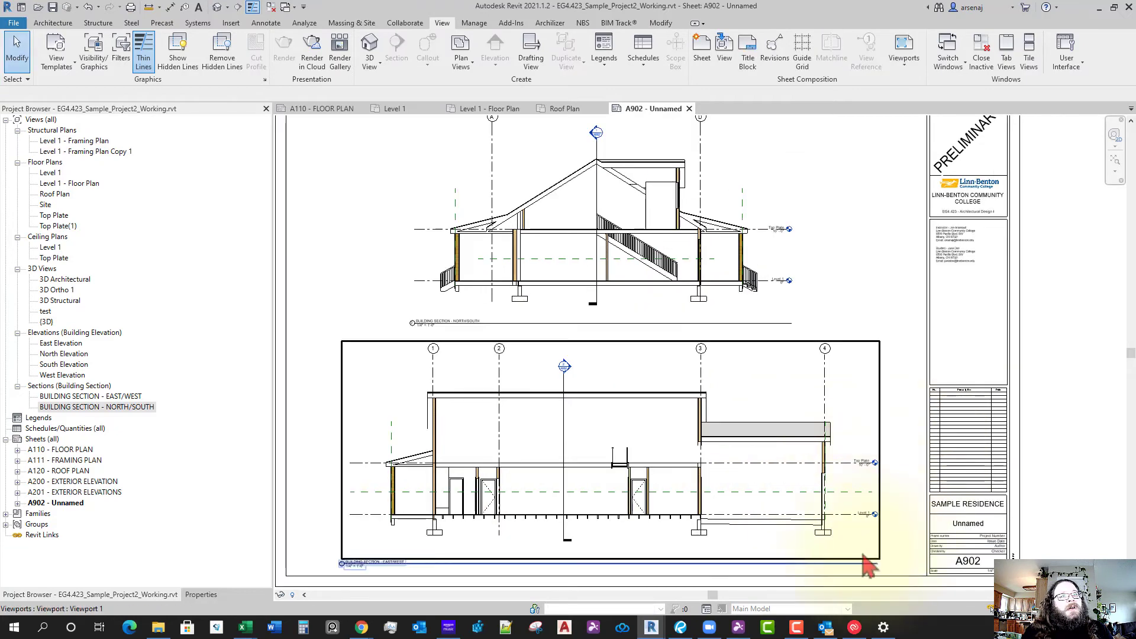
pyautogui.moveTo(834, 538); pyautogui.dragTo(822, 550, button='middle')
pyautogui.scroll(-1, 821, 547)
pyautogui.moveTo(901, 461); pyautogui.dragTo(904, 432, button='middle')
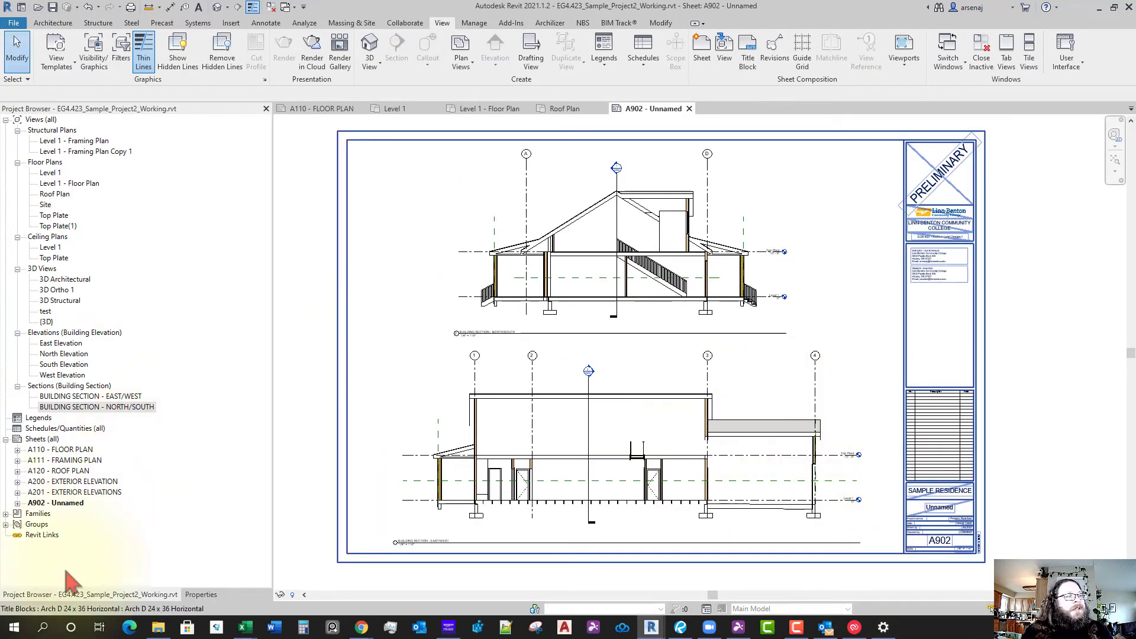
pyautogui.click(59, 503)
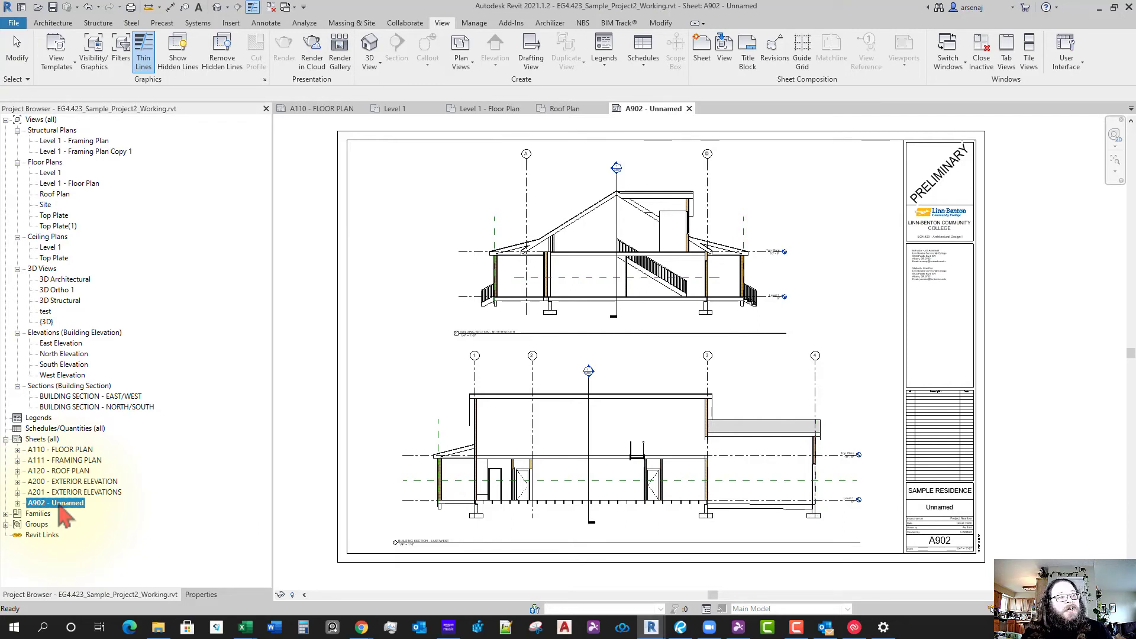
pyautogui.click(60, 504)
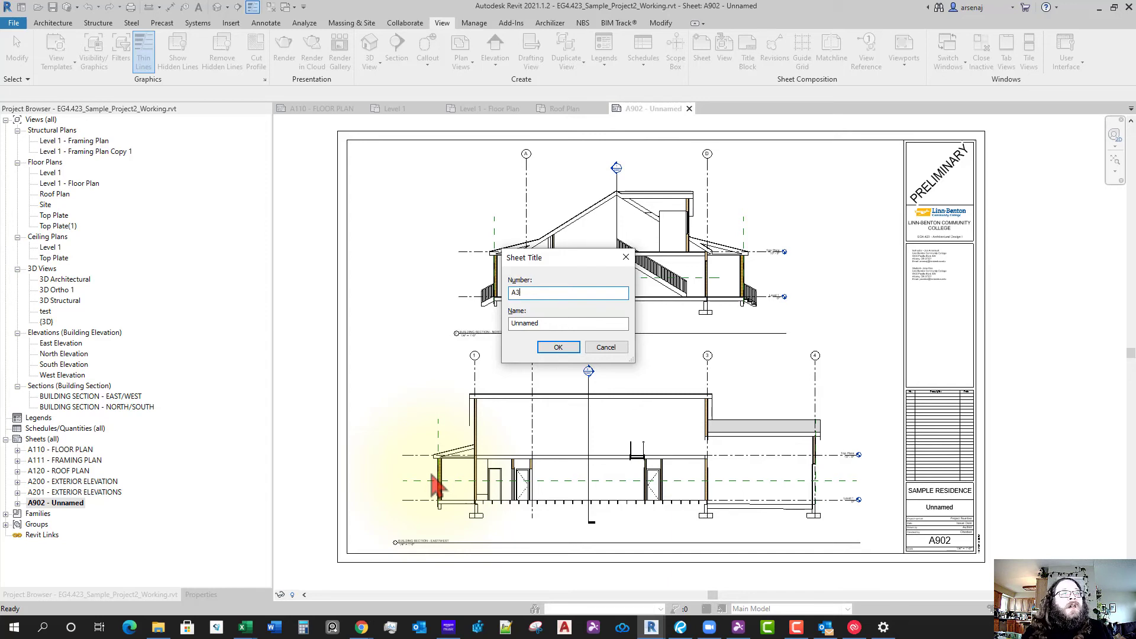
pyautogui.press('Tab')
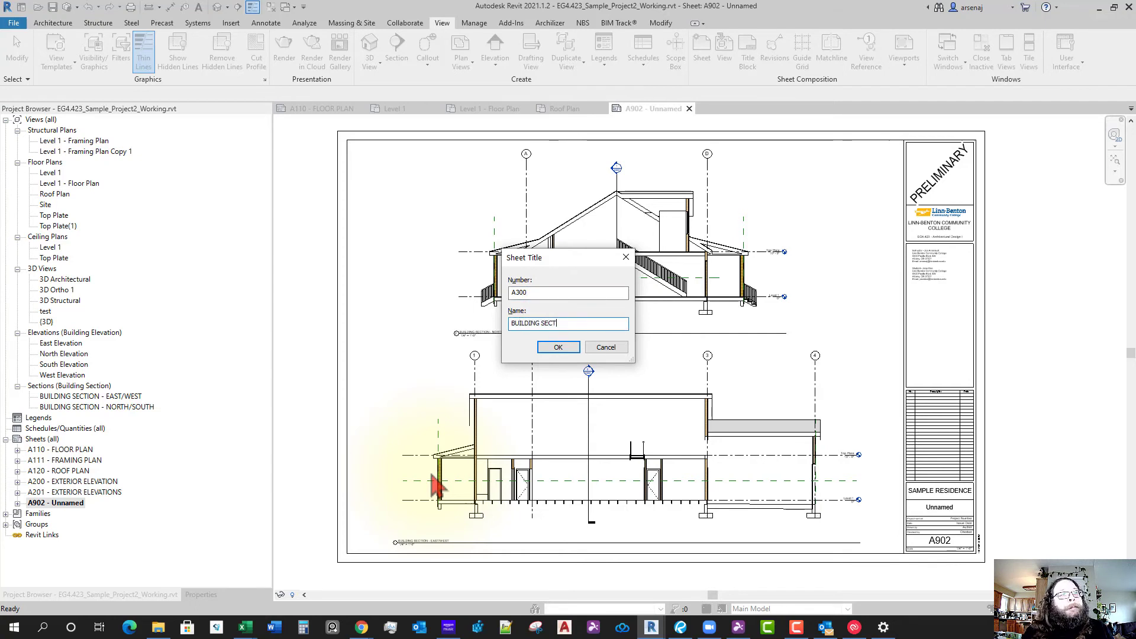
pyautogui.press('Return')
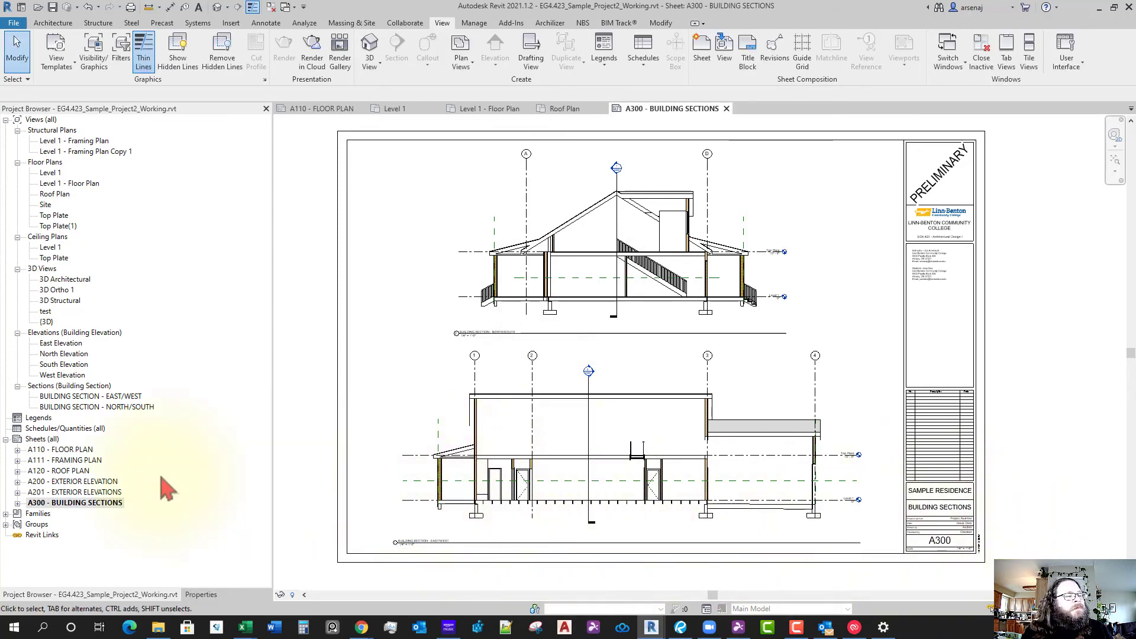
pyautogui.click(89, 503)
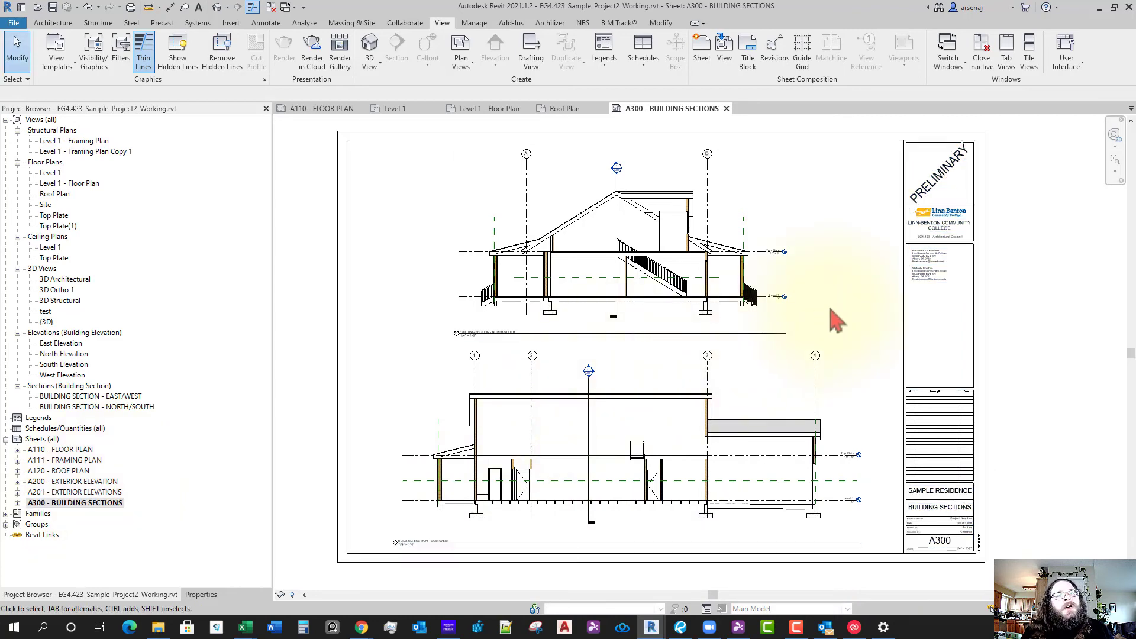
# Start printing the sheet with Bluebeam PDF and review the 24x36 Color print setup, including its paper size choices
pyautogui.hotkey('ctrl', 'p')
pyautogui.press('Escape')
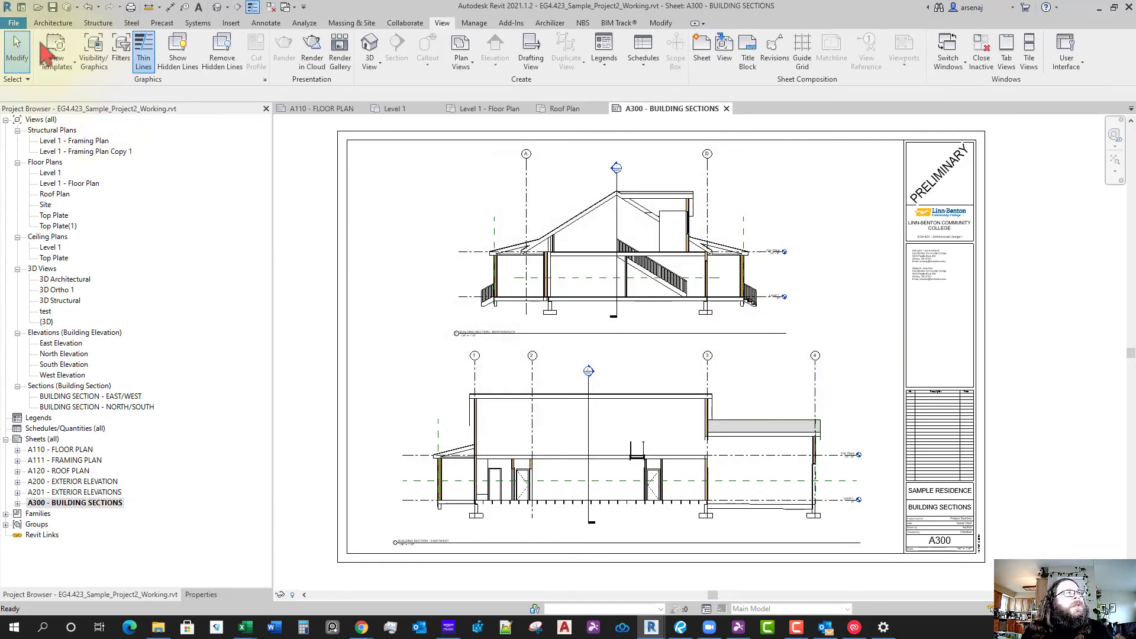
pyautogui.click(14, 23)
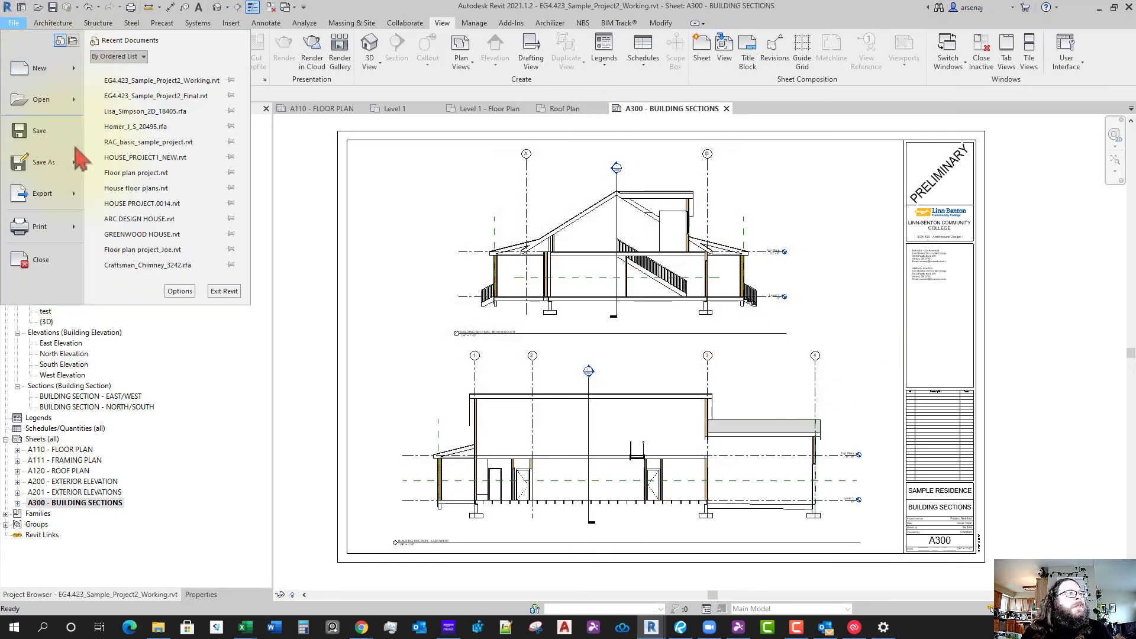
pyautogui.click(74, 232)
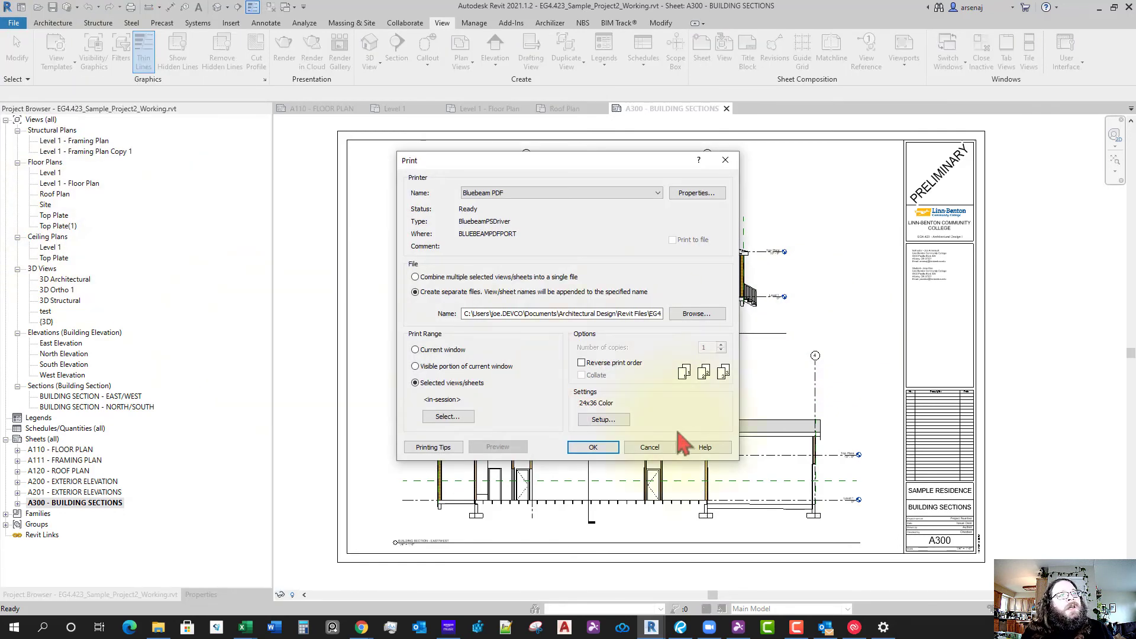
pyautogui.click(604, 419)
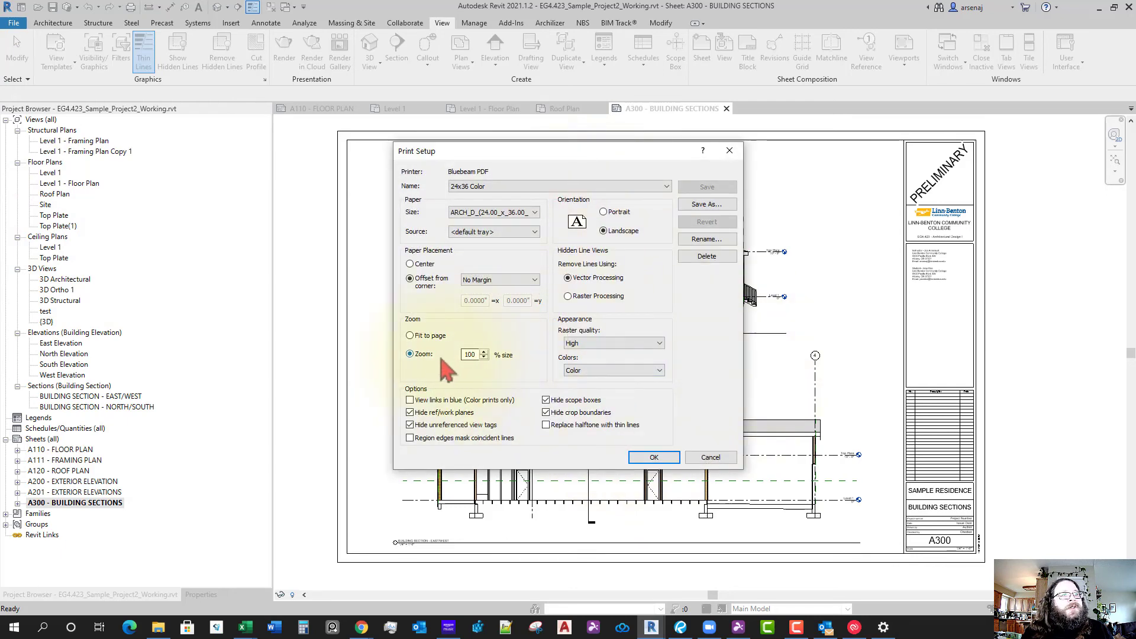
pyautogui.click(536, 214)
pyautogui.click(536, 214)
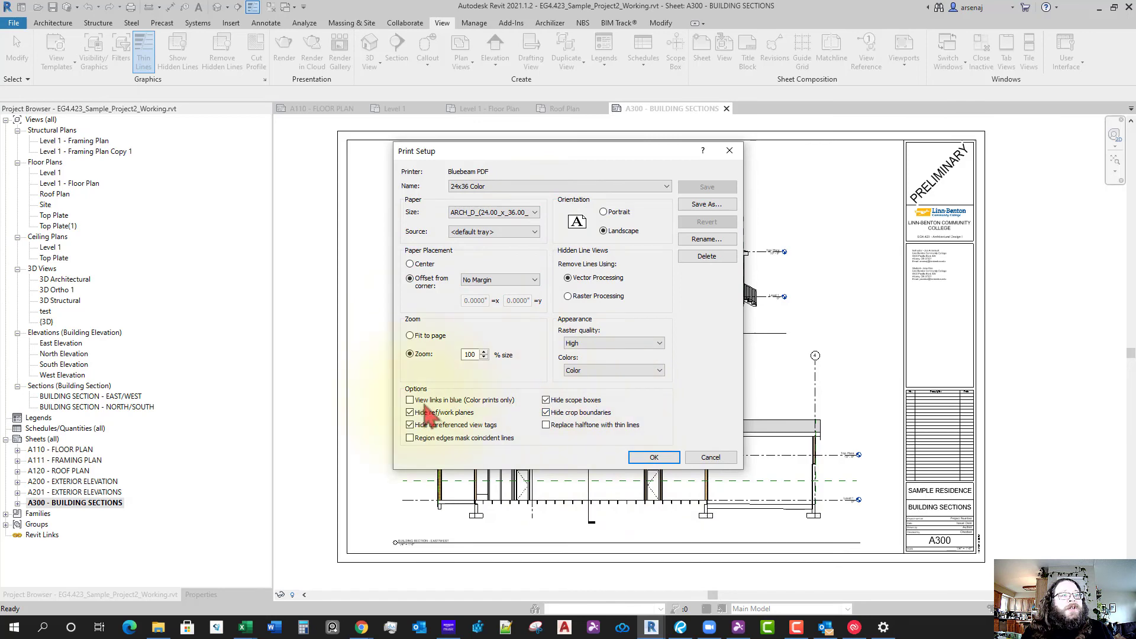
pyautogui.click(654, 458)
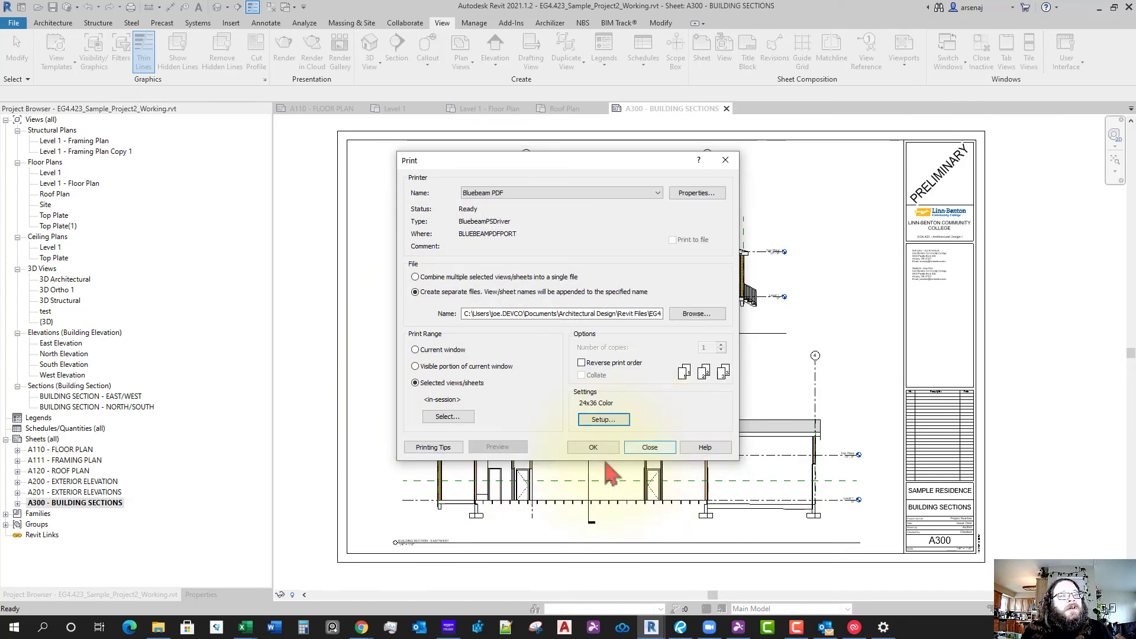
# Set the print range to the current window, preview the printed building sections sheet, and close the preview
pyautogui.click(436, 350)
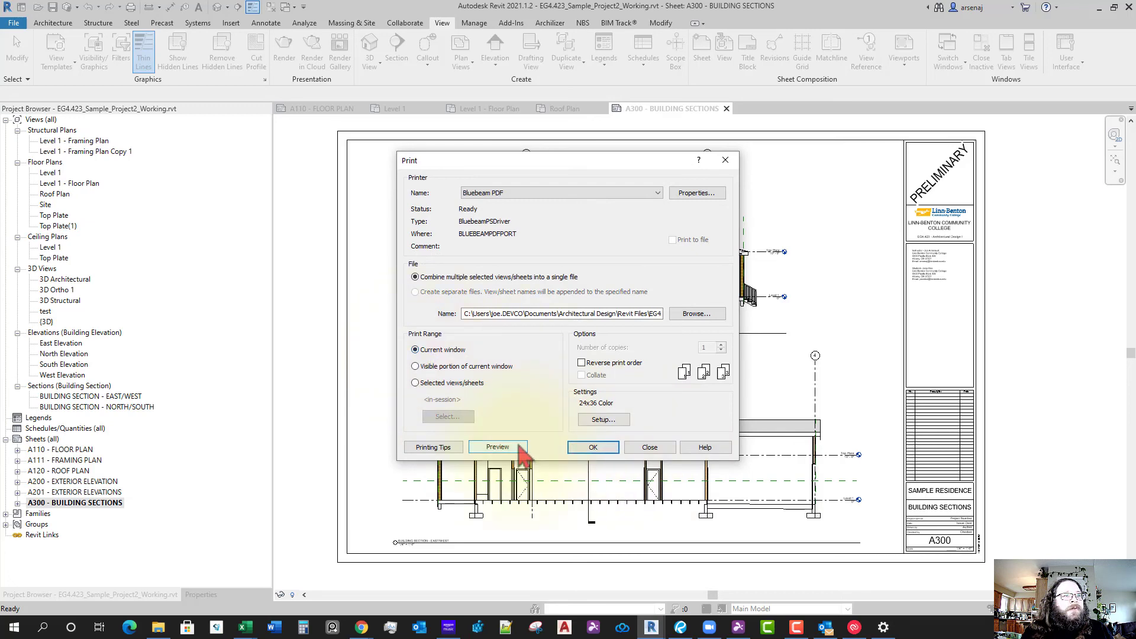
pyautogui.click(509, 447)
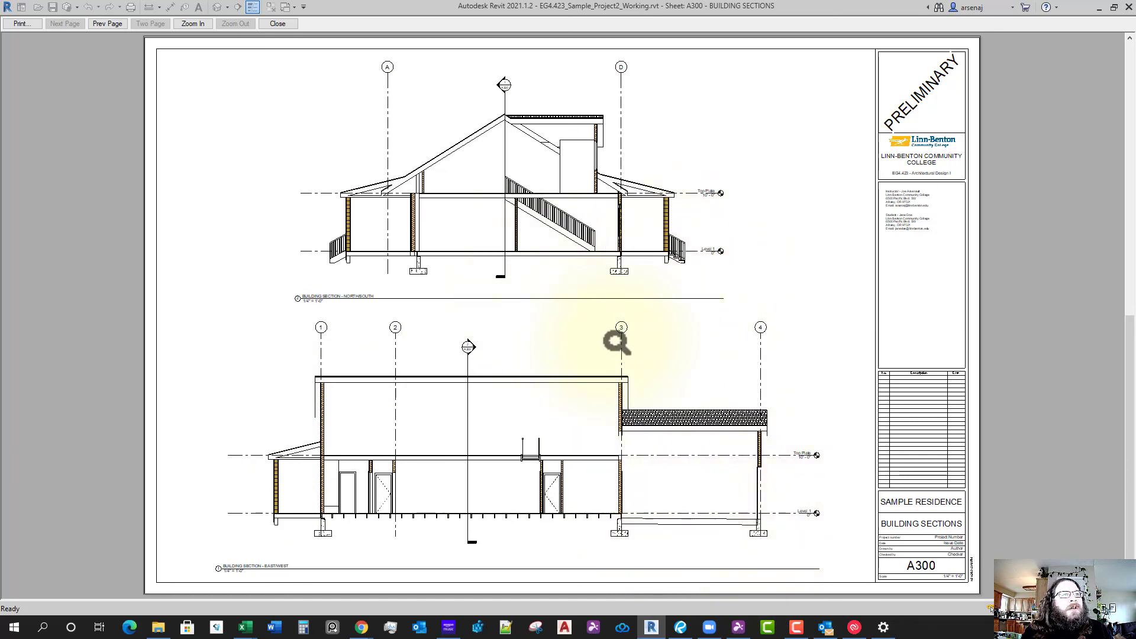
pyautogui.press('Escape')
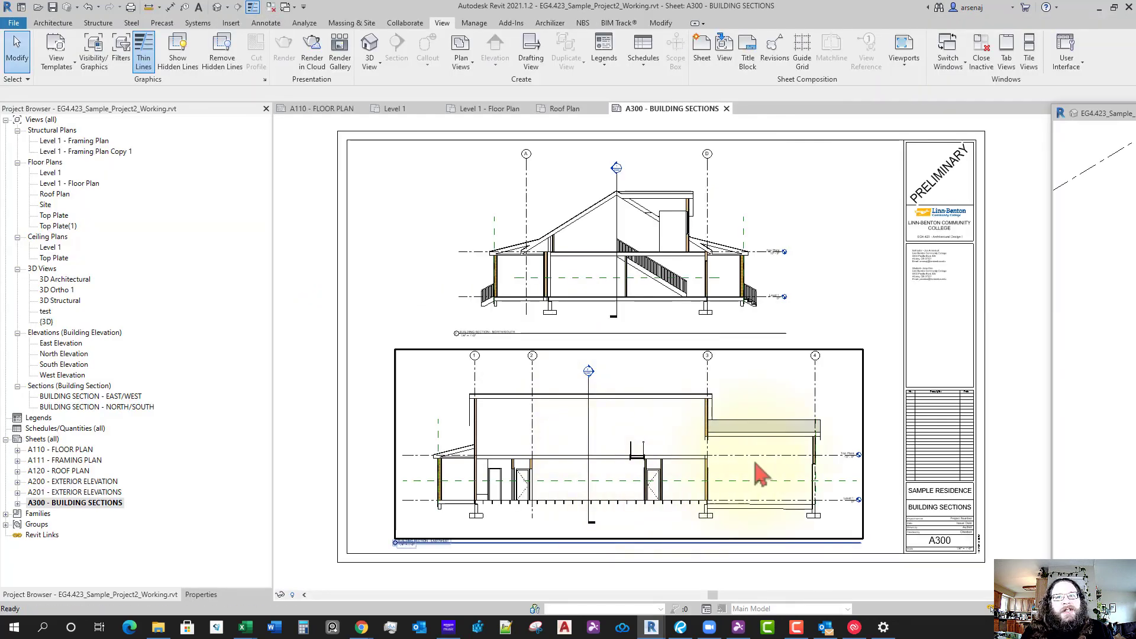